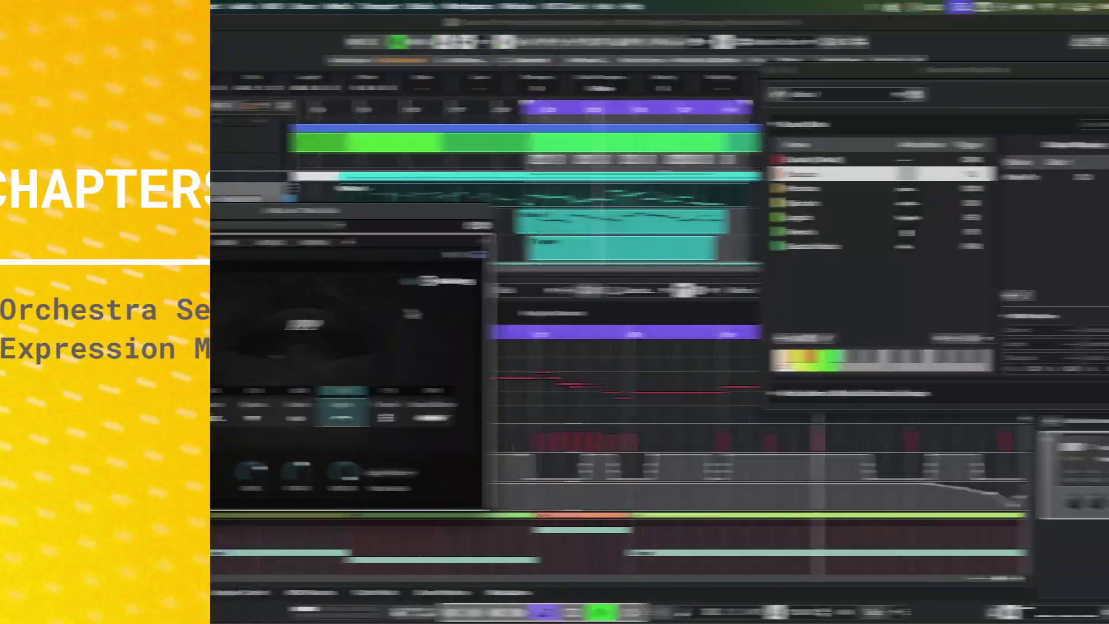
Open the HALion 7 instrument window and hide the lower zone that holds the MixConsole.
key(Up)
key(Up)
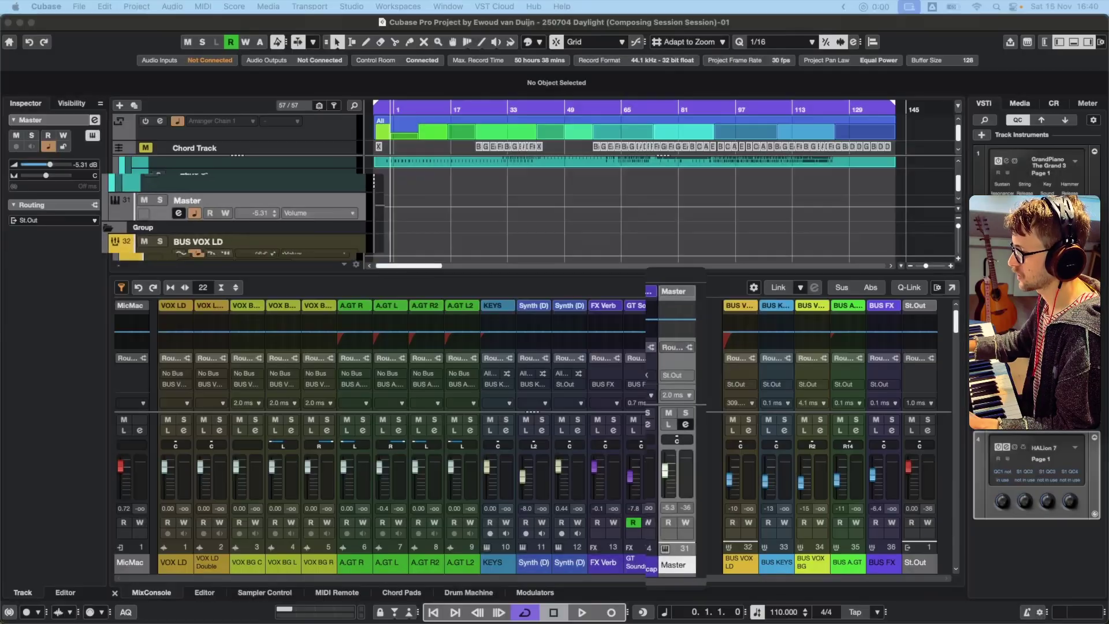
click(1006, 446)
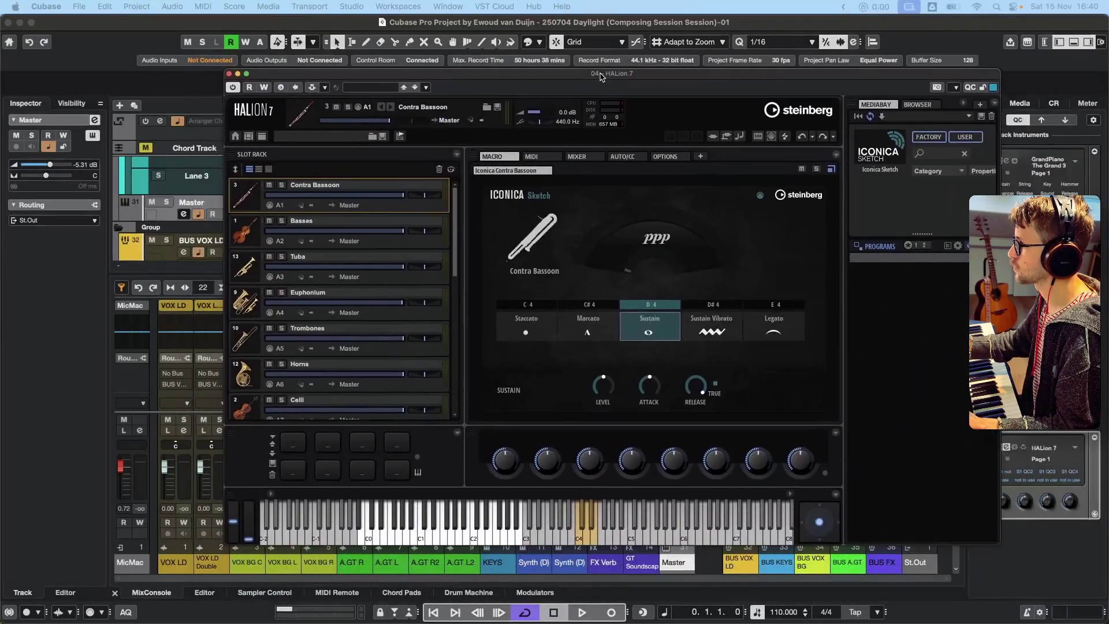
click(1073, 41)
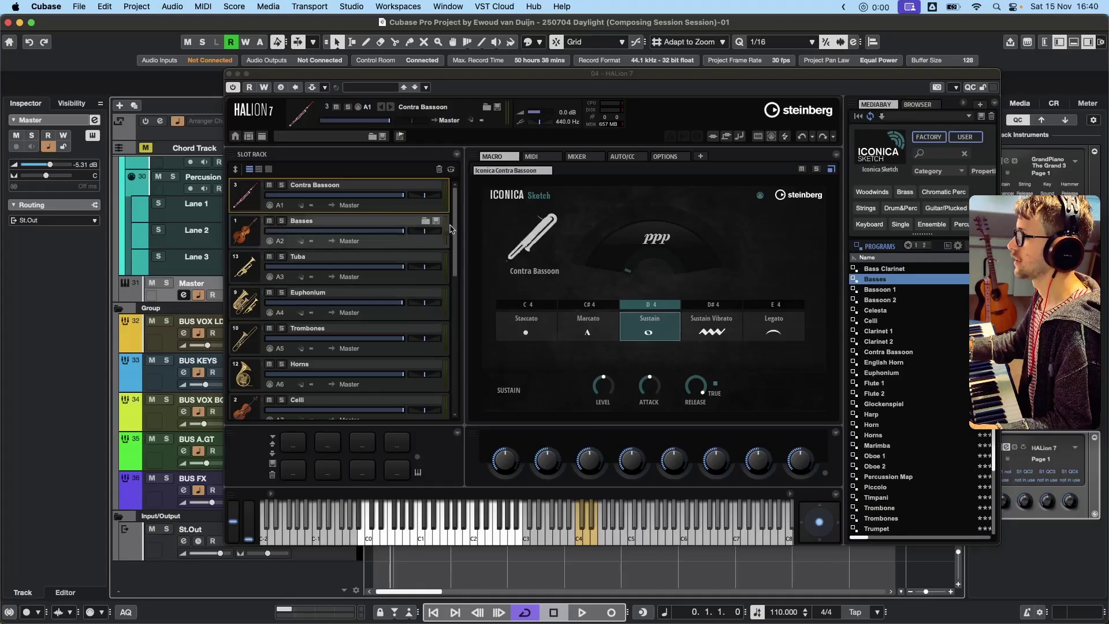
Look through the instruments loaded in the HALion slot rack, from Contra Bassoon to Percussion Map.
drag(454, 224, 447, 413)
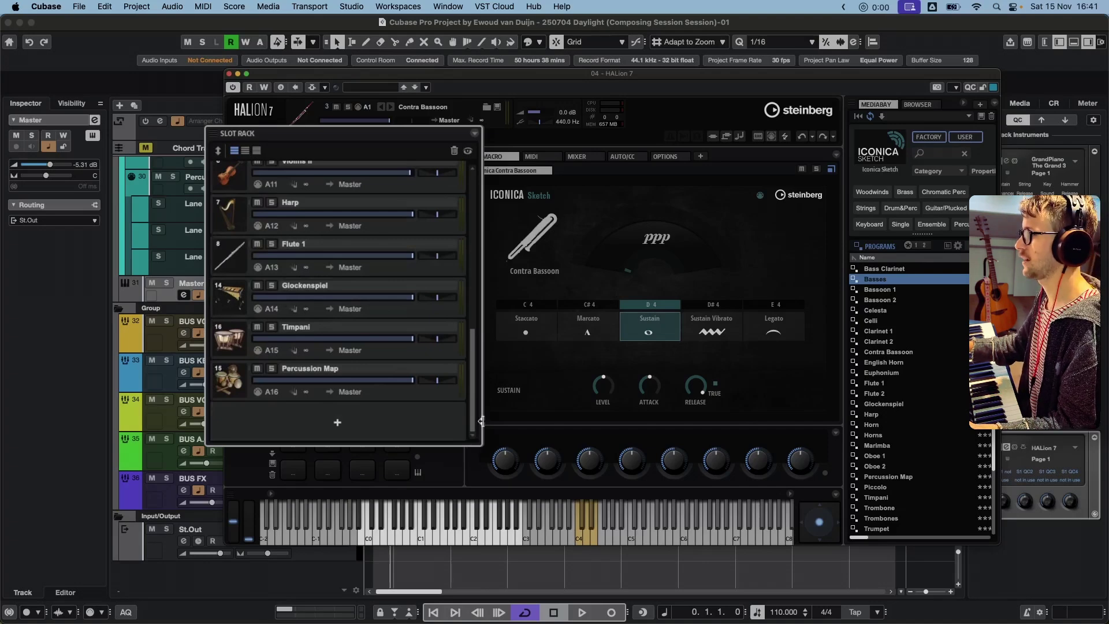
drag(475, 426, 466, 255)
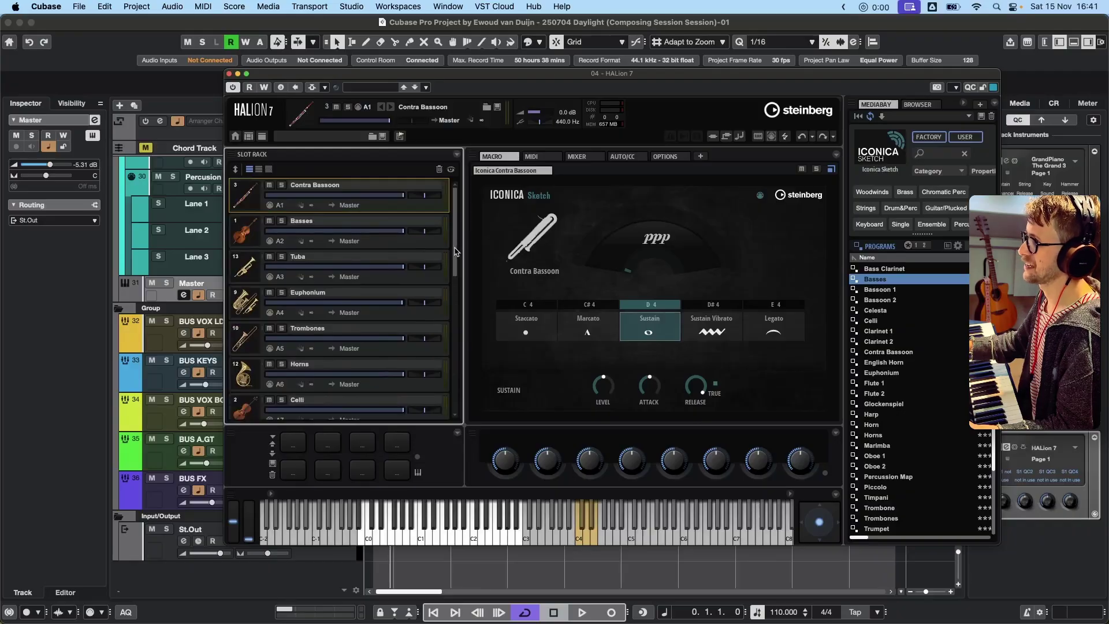
mouse_move(466, 269)
mouse_down()
mouse_move(471, 276)
mouse_move(470, 257)
mouse_up()
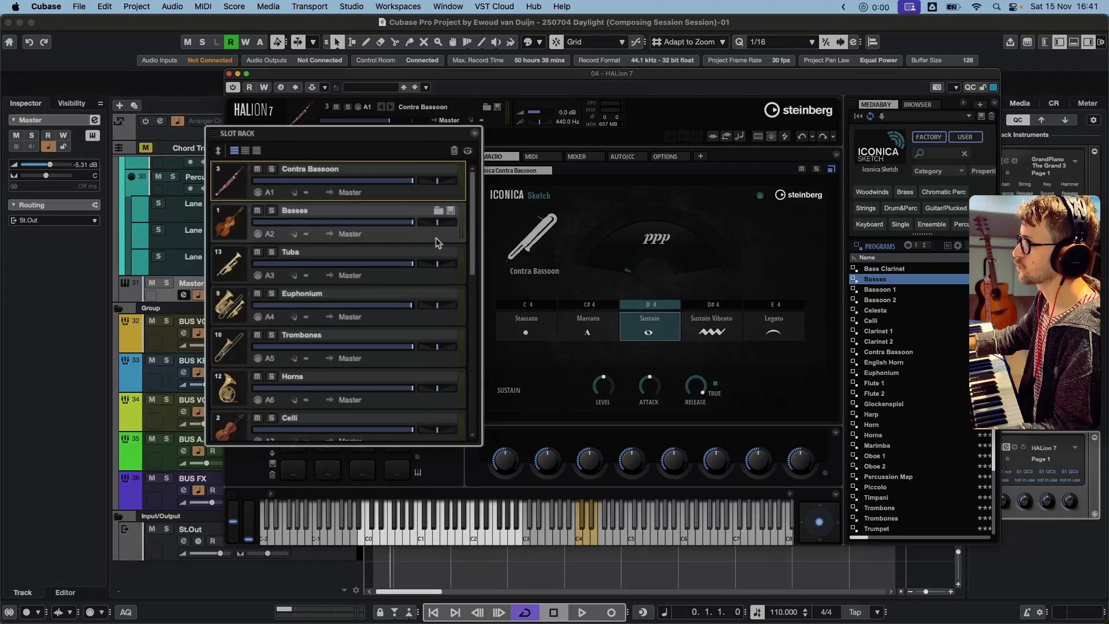
Inspect the articulations and playable key ranges of the Basses, Tuba and Glockenspiel slots in HALion.
click(459, 218)
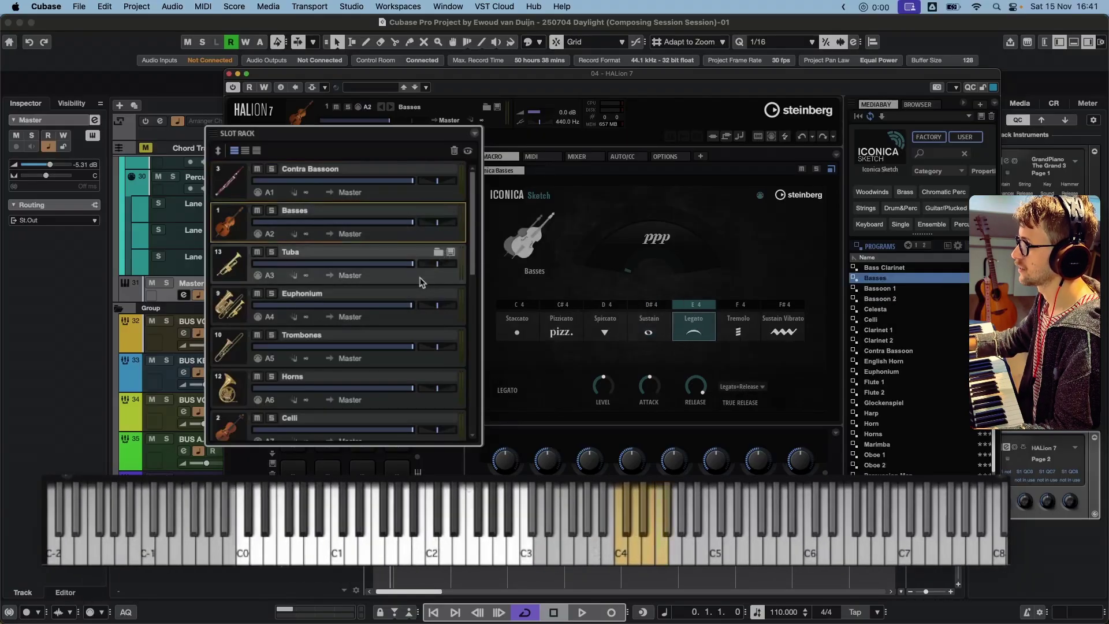
click(428, 194)
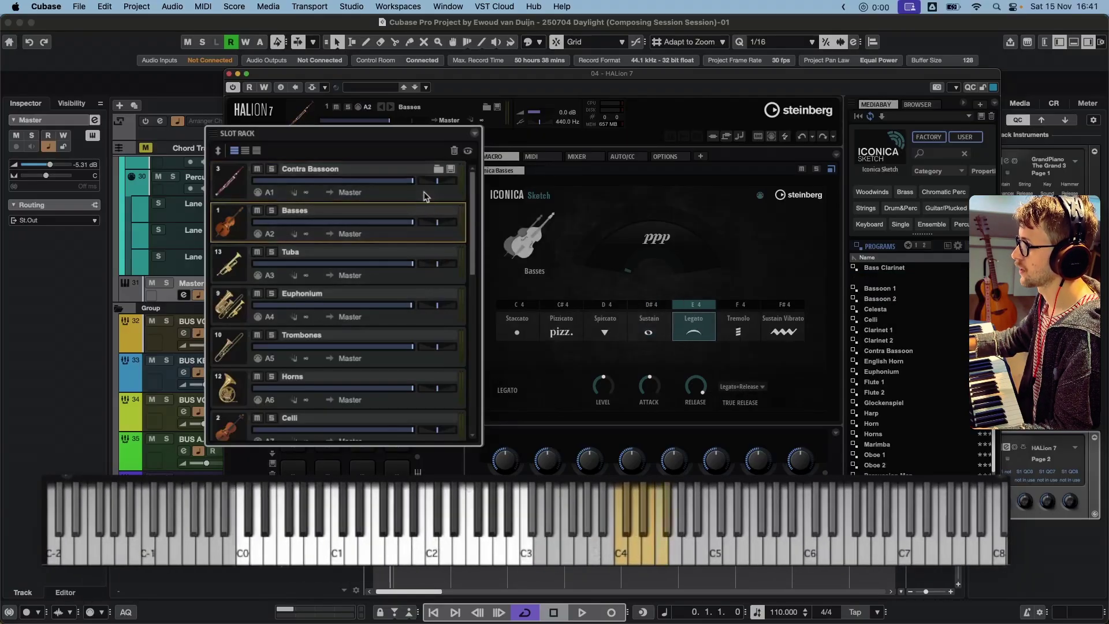
click(434, 244)
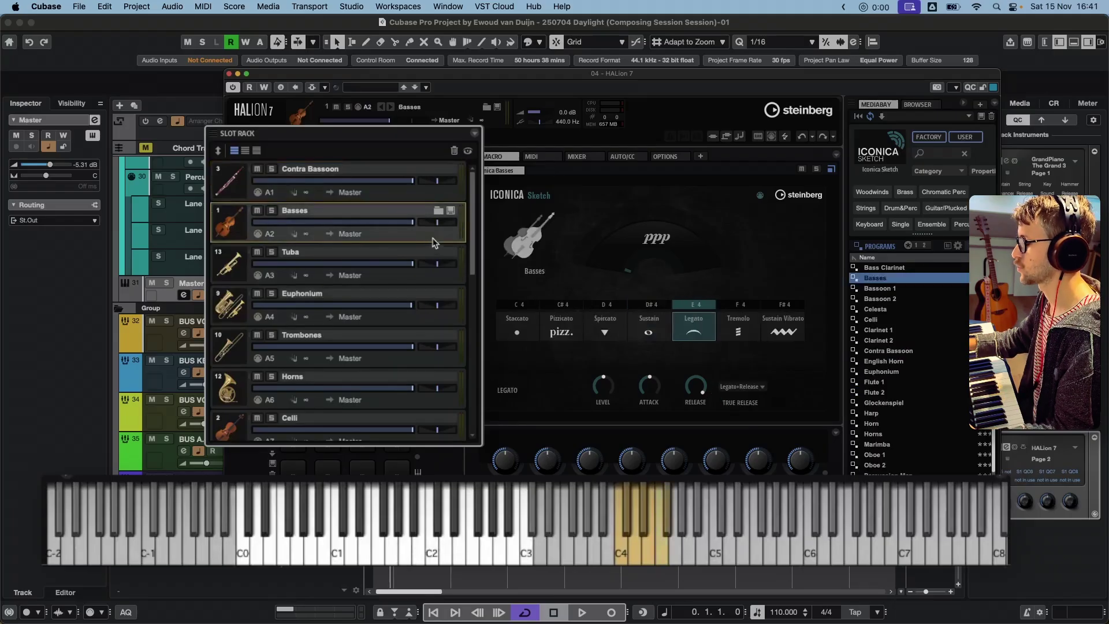
click(437, 272)
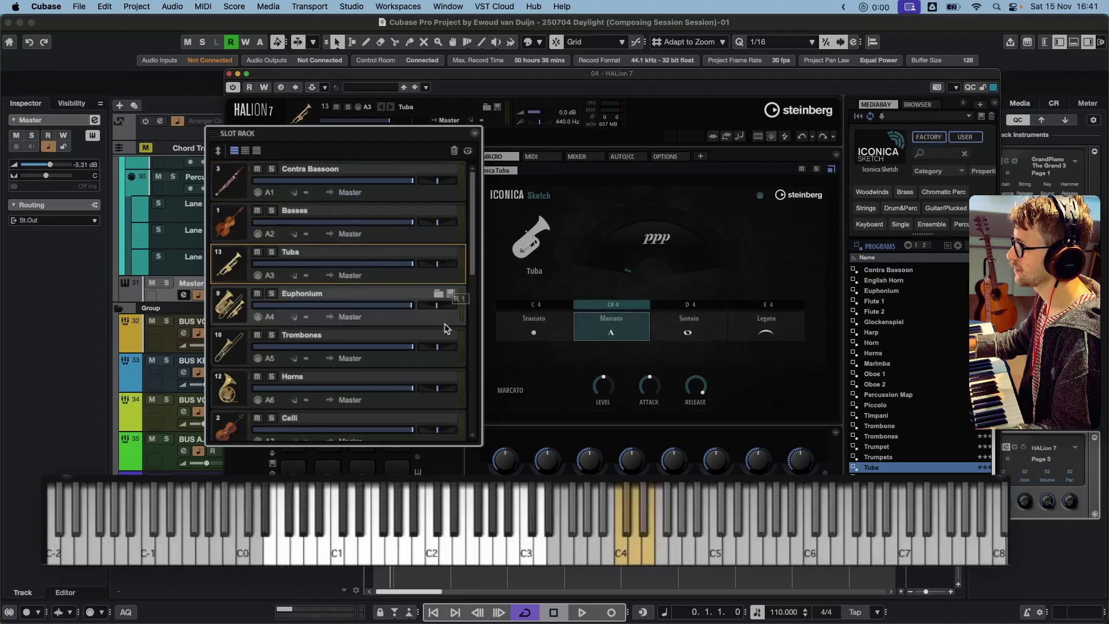
scroll(430, 347, down, 10)
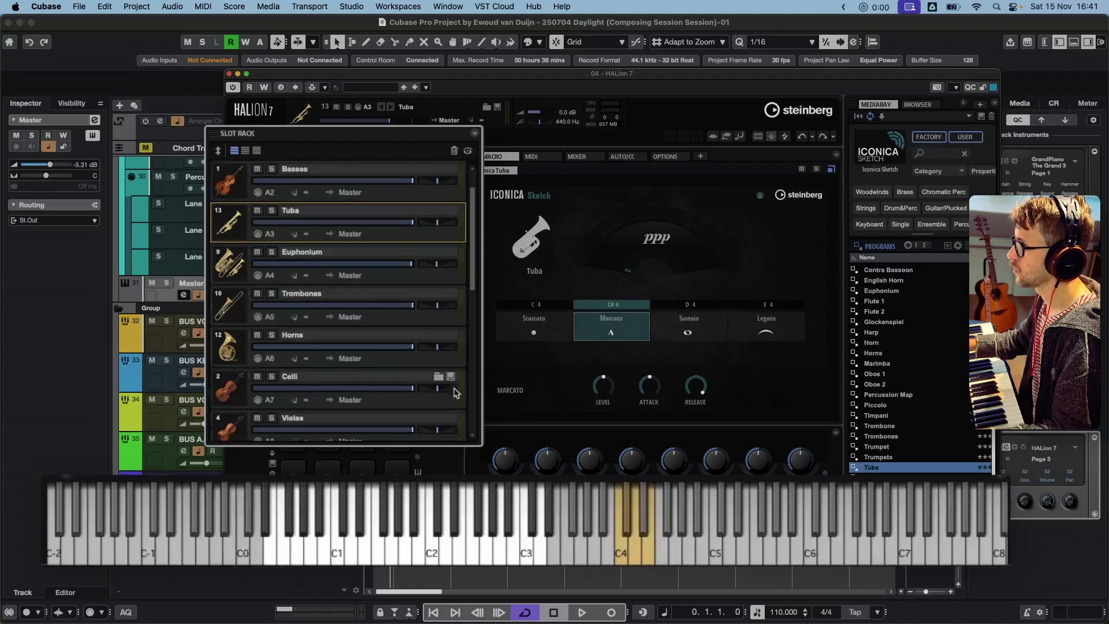
click(422, 313)
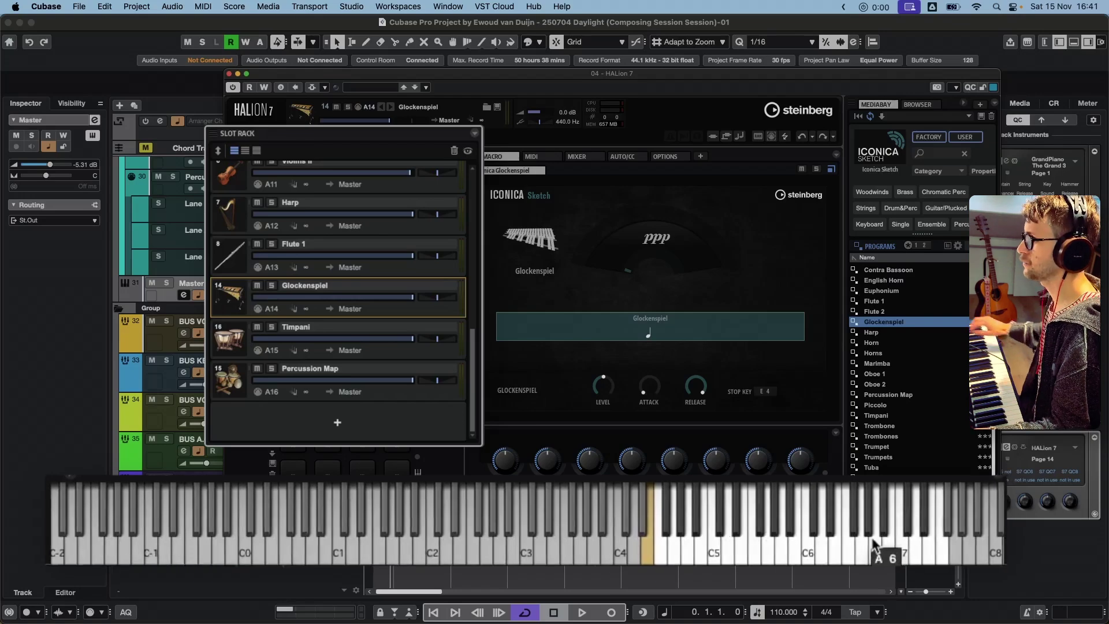
key(alt+k)
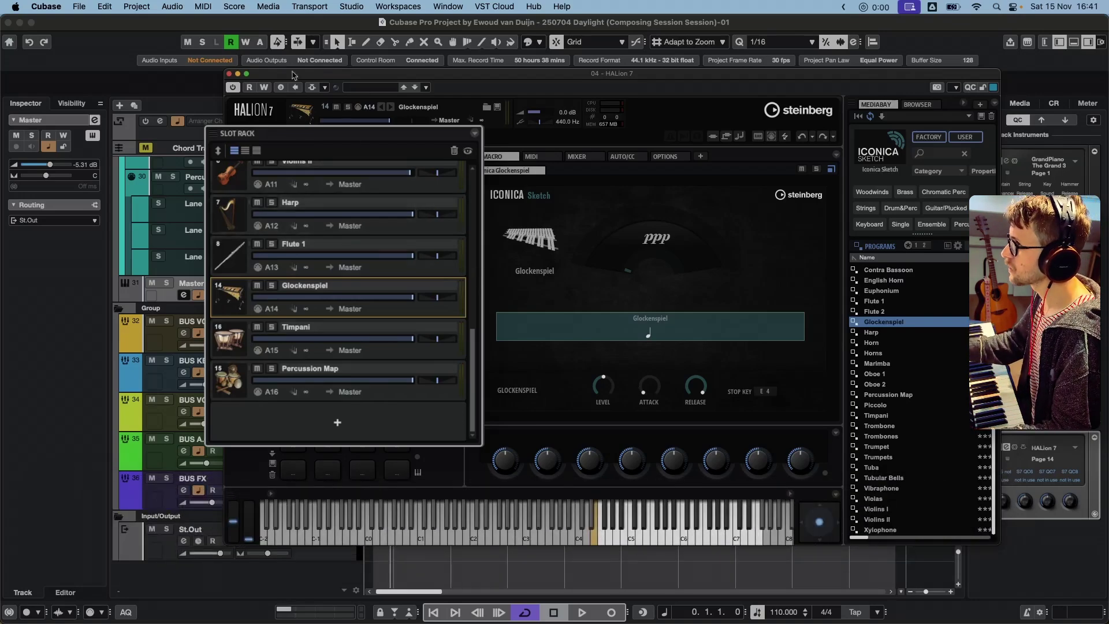
scroll(278, 207, up, 6)
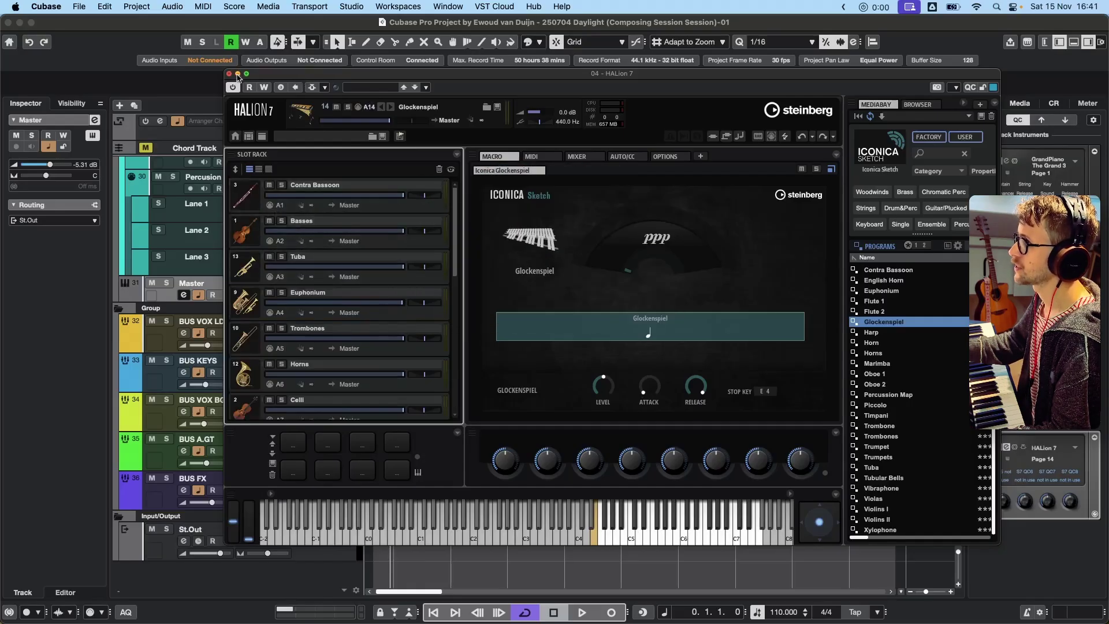
Move the HALion window aside to uncover the track list and bring the Section Lo tracks into view.
drag(436, 76, 545, 88)
scroll(223, 262, up, 10)
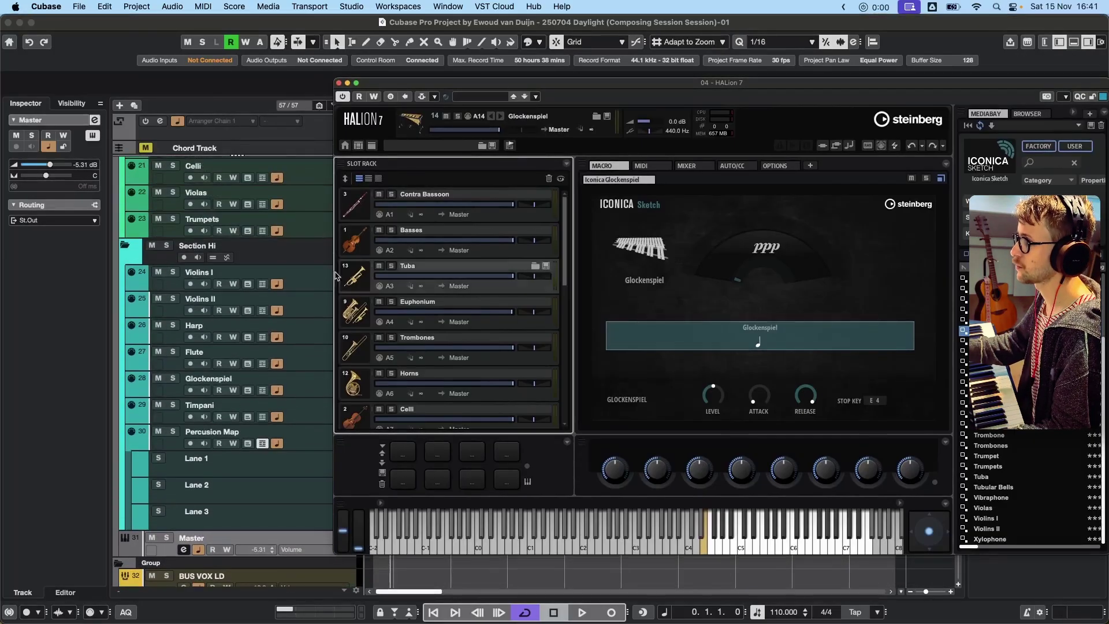
scroll(299, 300, up, 12)
Select the Contra Bassoon, Basses, Tuba, Euphonium and Trombones tracks in turn to compare their MIDI channels with the HALion slots.
click(306, 286)
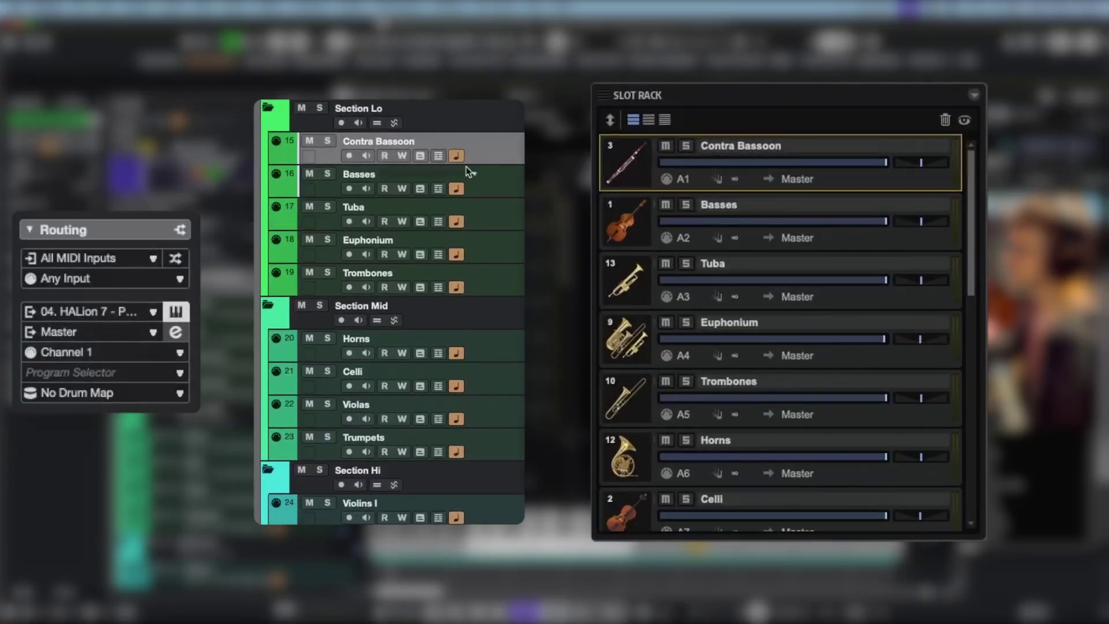
click(494, 186)
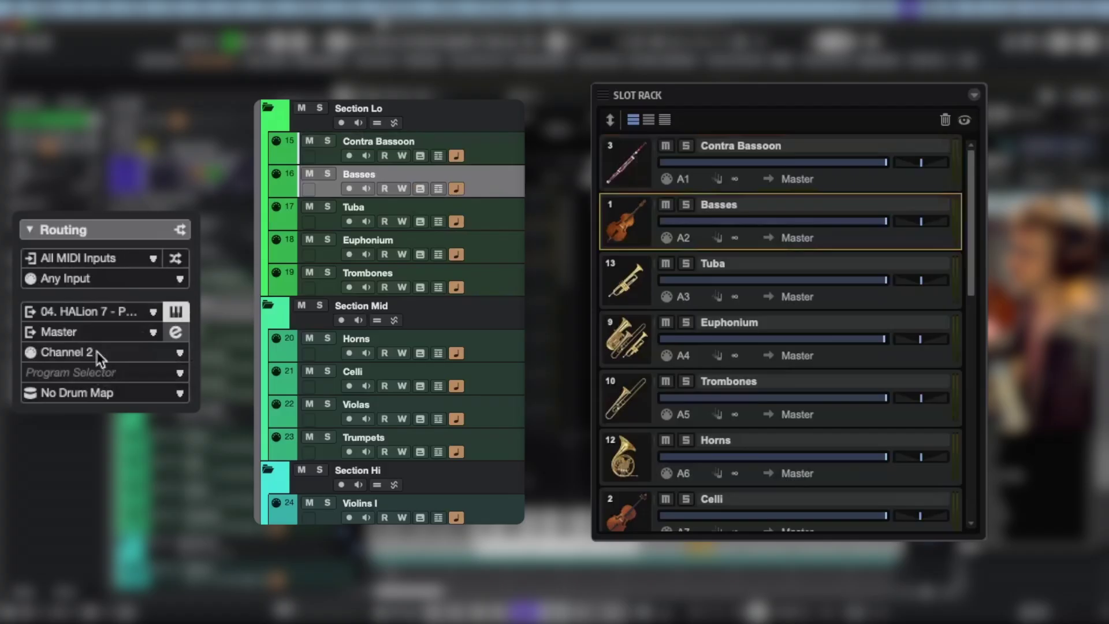
click(494, 218)
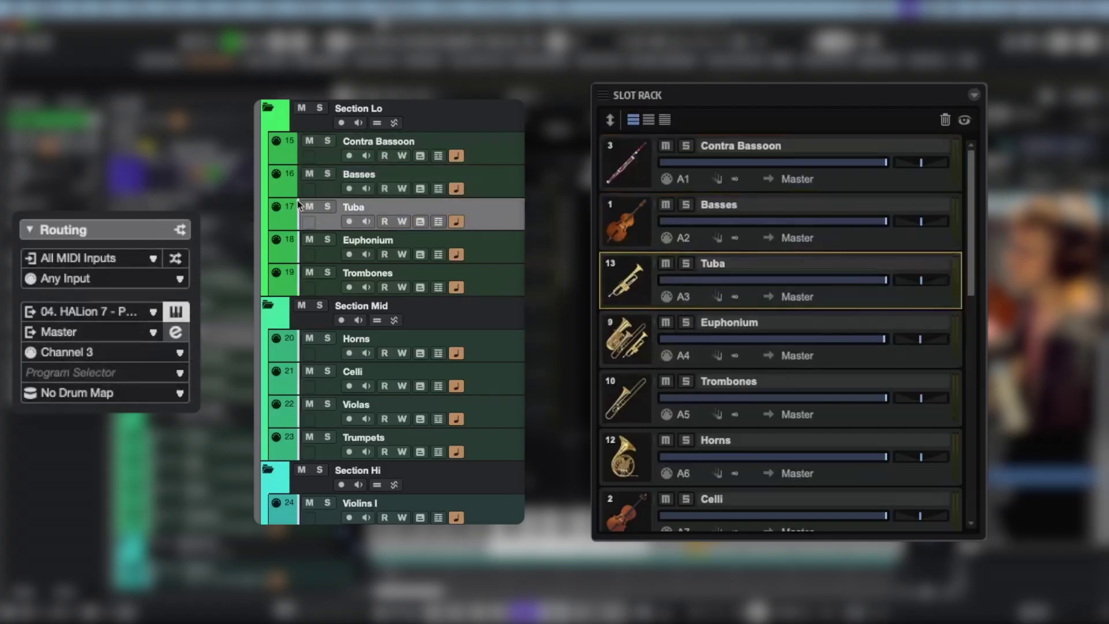
click(498, 155)
click(501, 183)
click(498, 223)
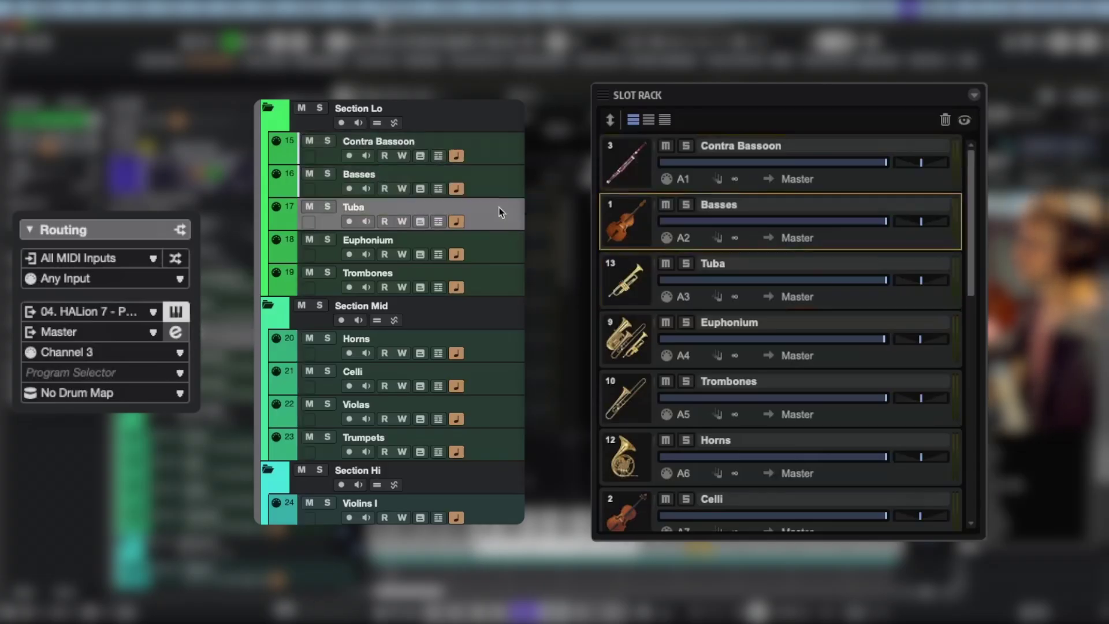
click(506, 250)
click(502, 283)
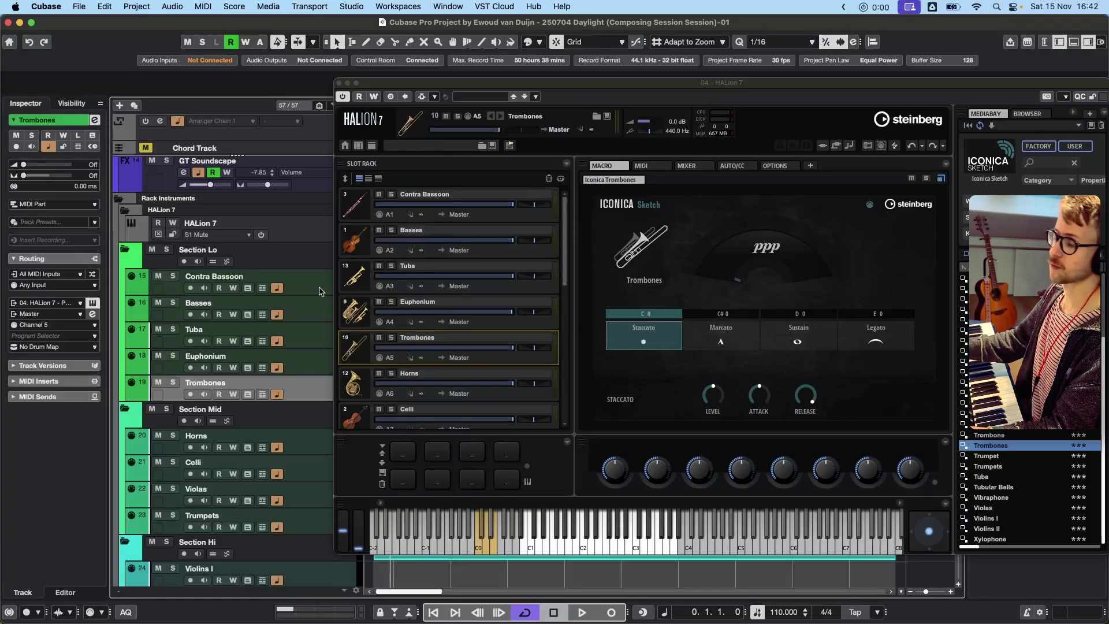
Select the Contra Bassoon slot and its track, followed by the Celli and Basses tracks, to audition their sounds.
click(527, 220)
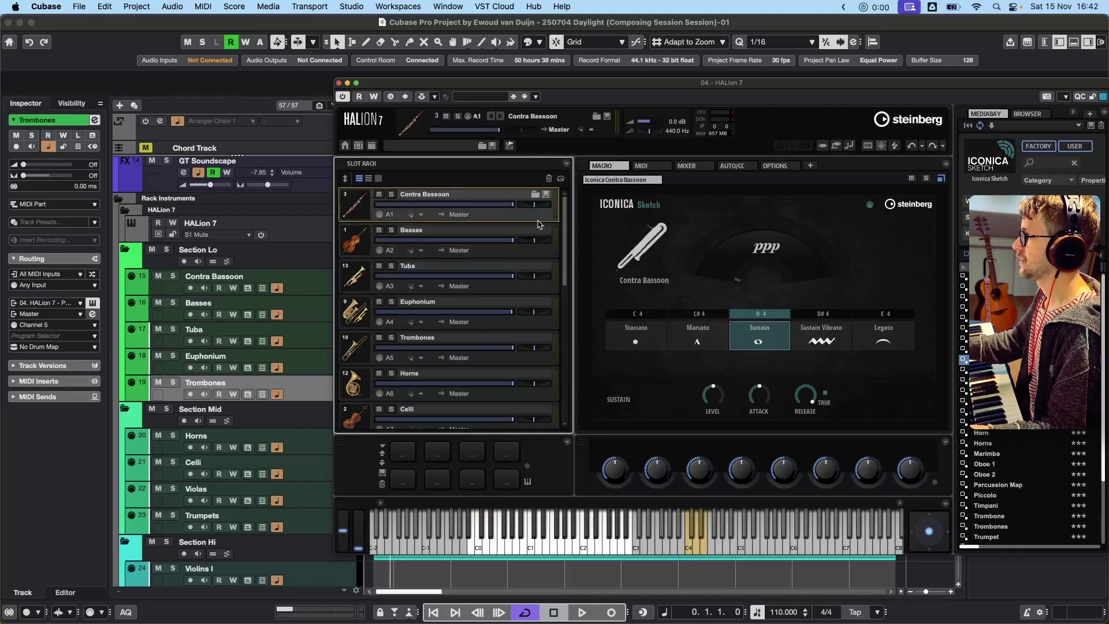
click(321, 281)
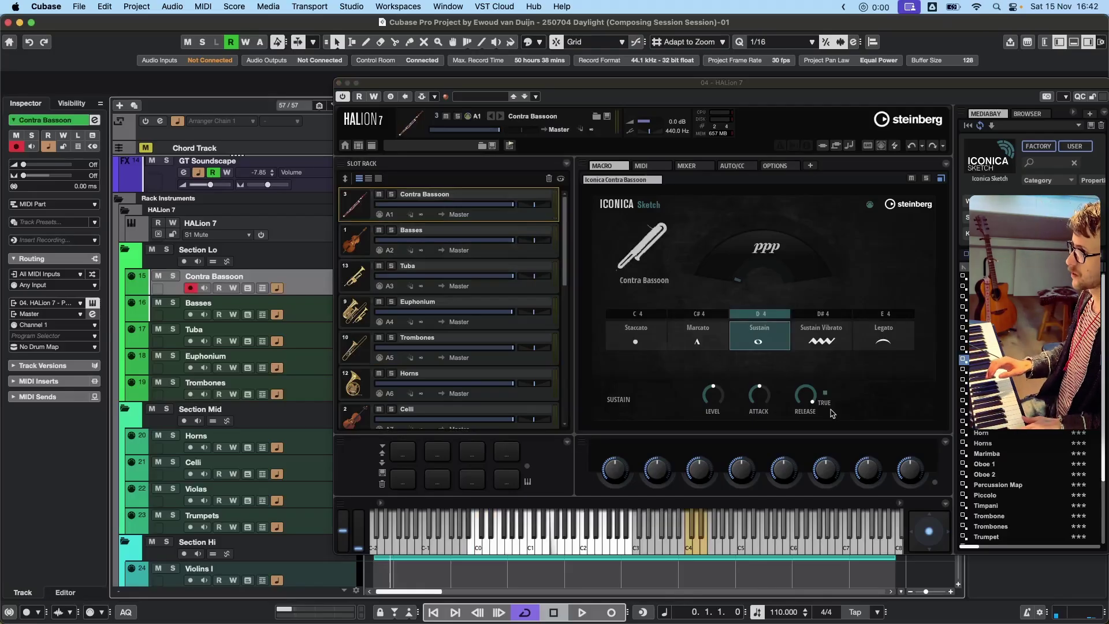
click(314, 468)
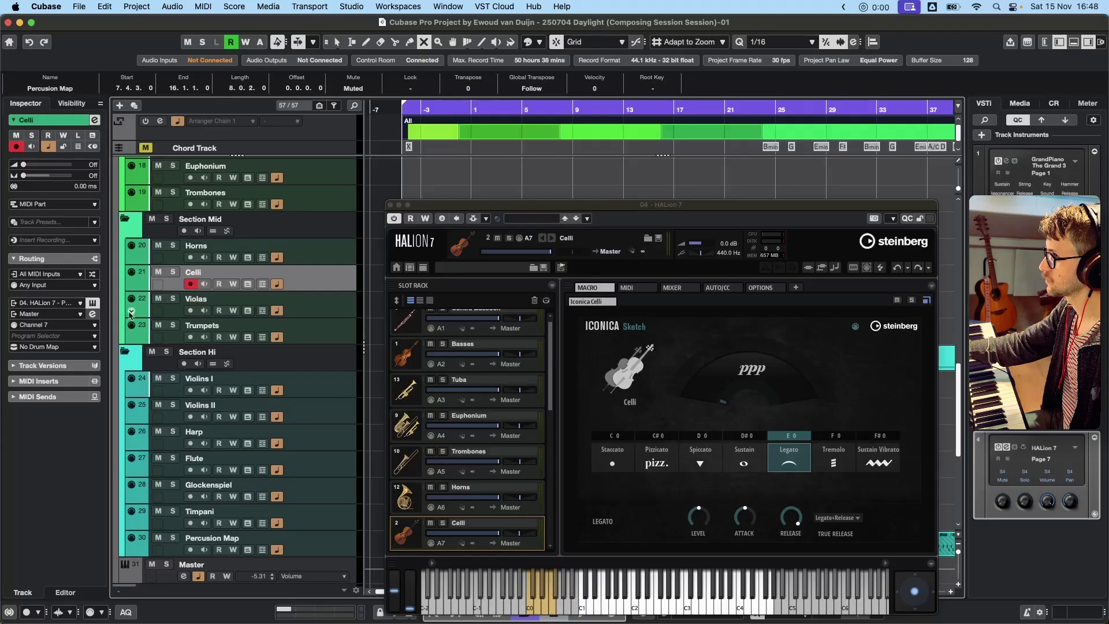
scroll(191, 288, up, 4)
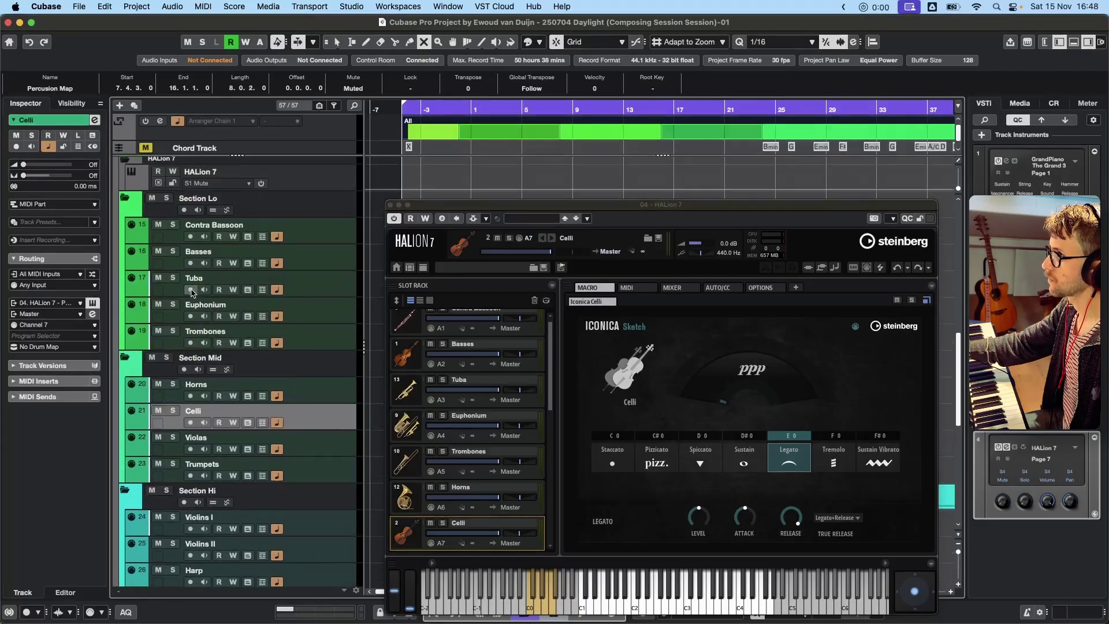
click(185, 264)
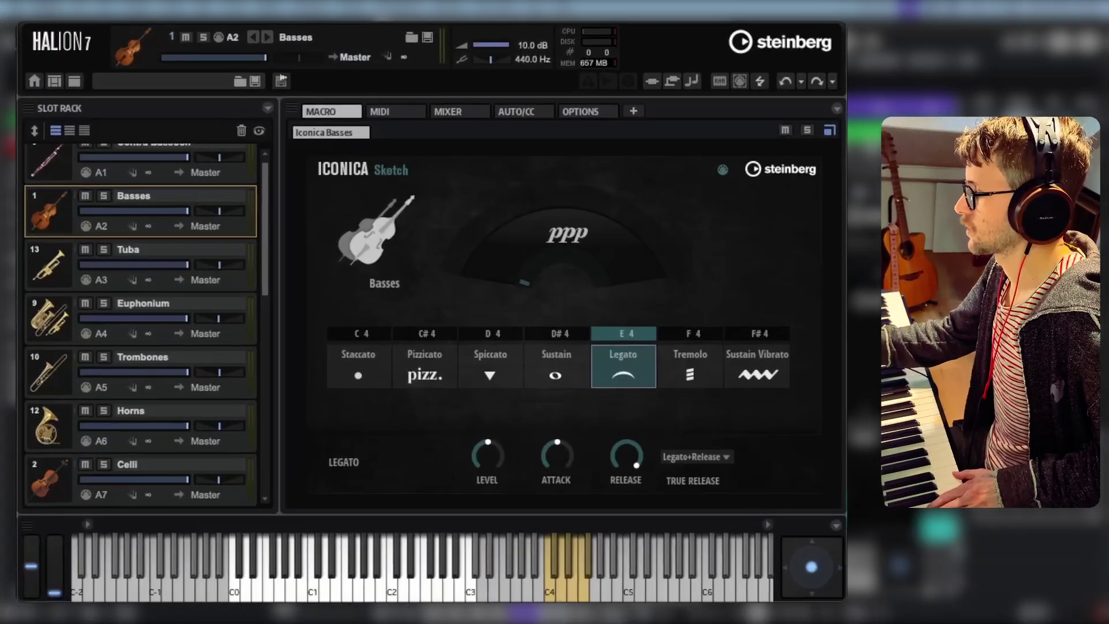
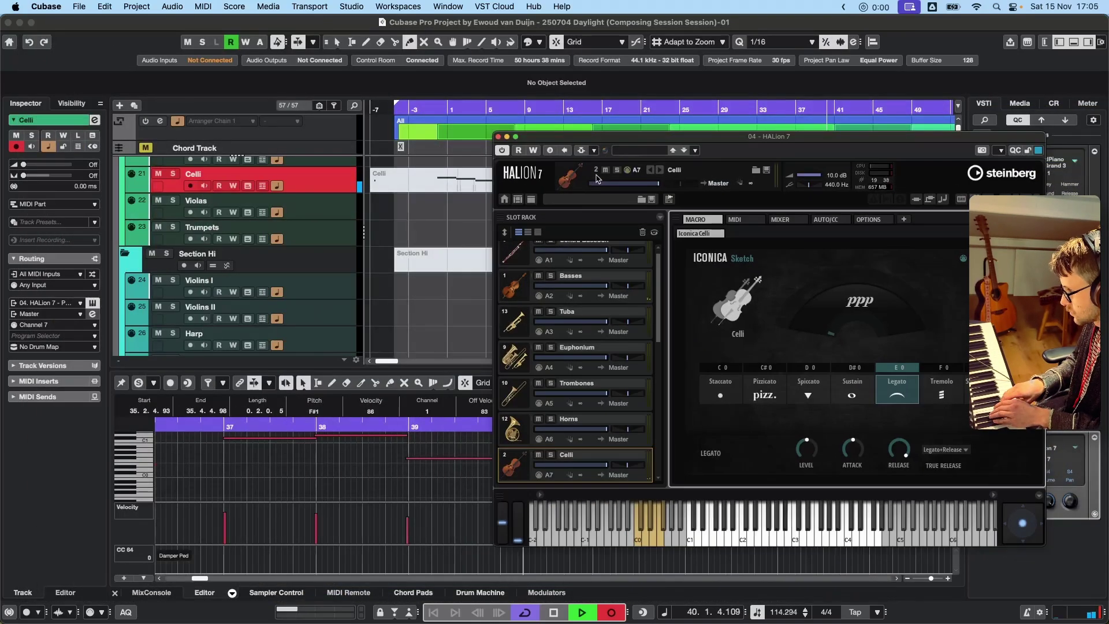
Stop the Celli recording and select the Basses track in the Section Lo folder.
key(space)
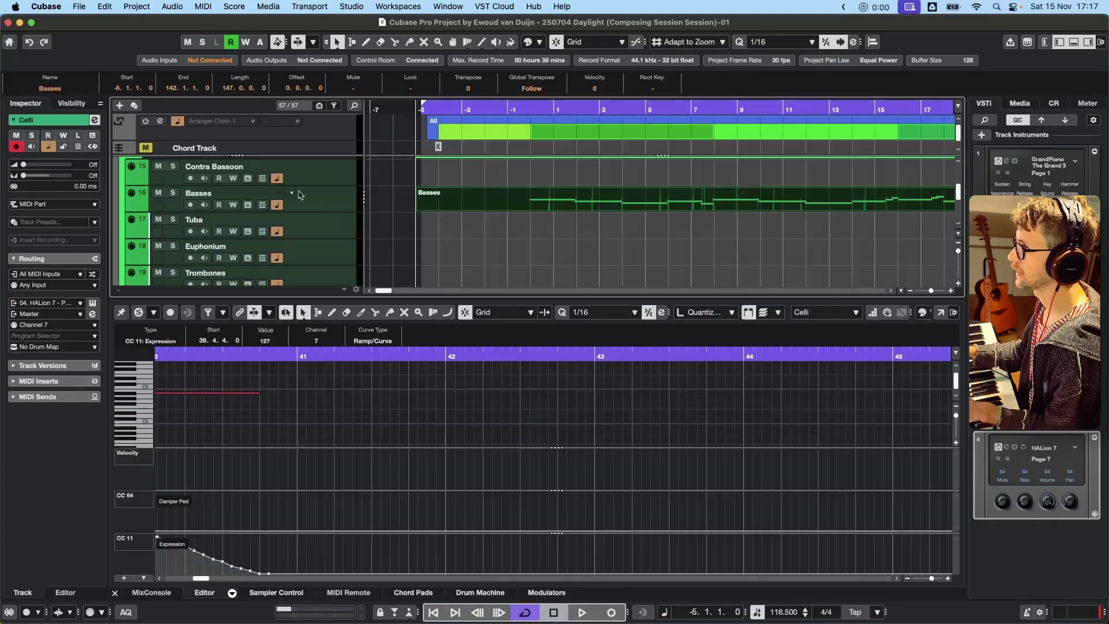
scroll(348, 226, up, 2)
click(348, 225)
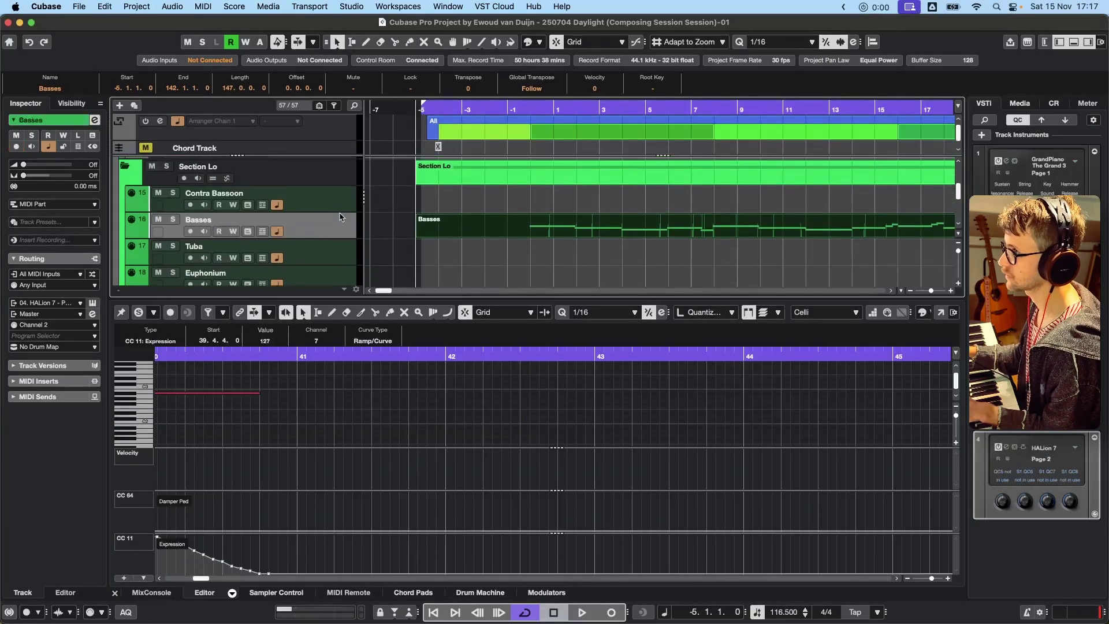
Select the Violas track in the Section Mid folder and place the project cursor near bar 8.
scroll(340, 218, down, 6)
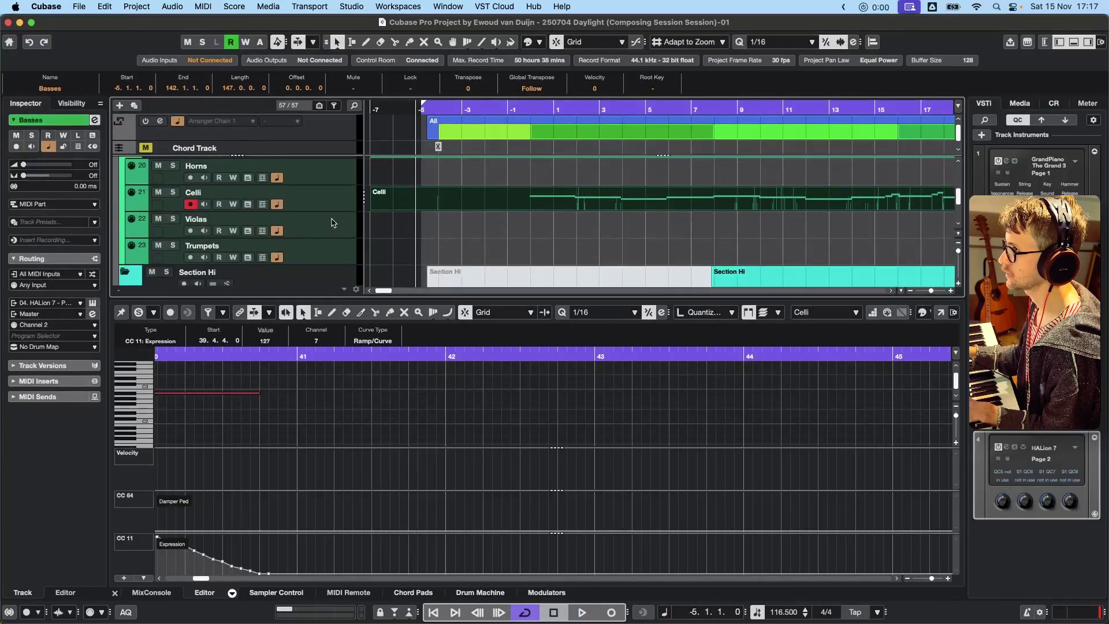
click(199, 223)
scroll(306, 173, down, 1)
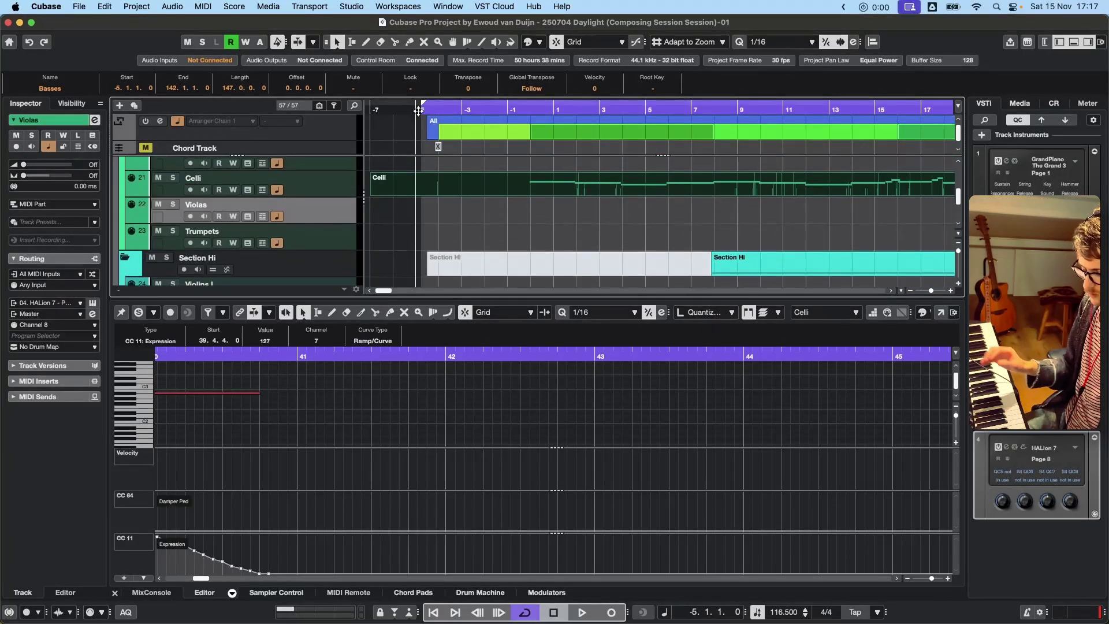
click(577, 132)
click(713, 107)
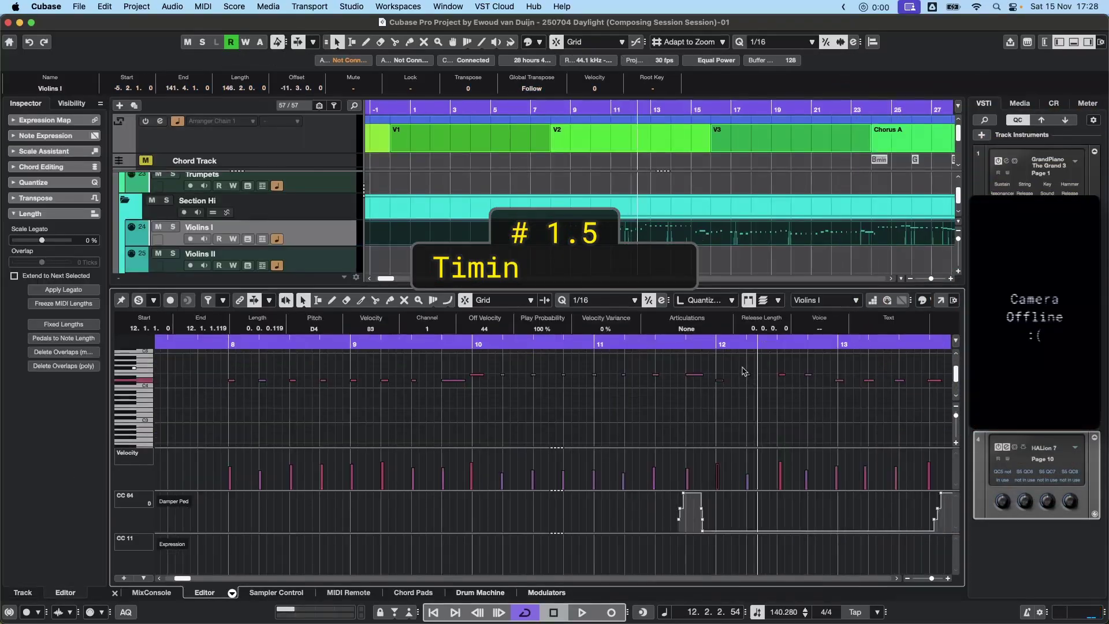
Select the Violins I notes just after bar 12 begins and play back the passage leading up to them.
drag(741, 365, 812, 401)
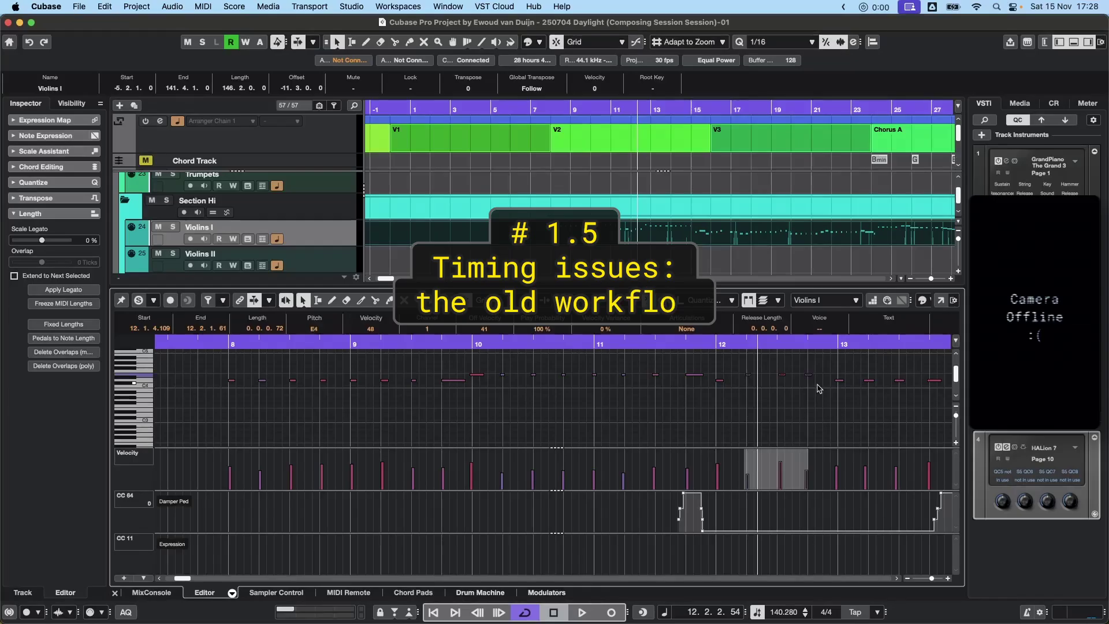
key(KP_1)
key(space)
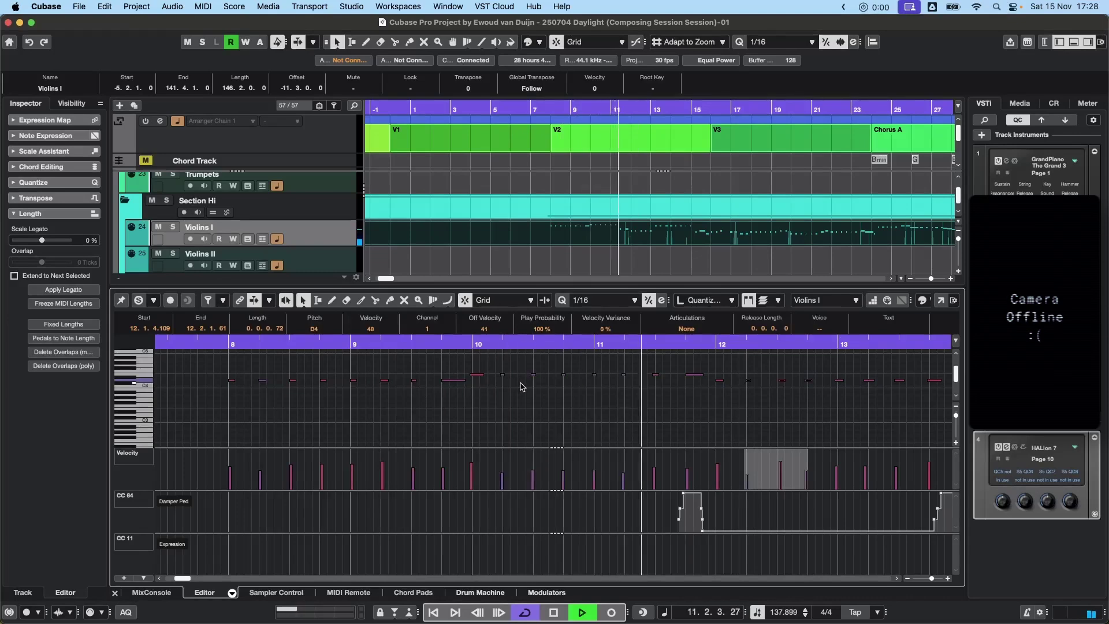
key(space)
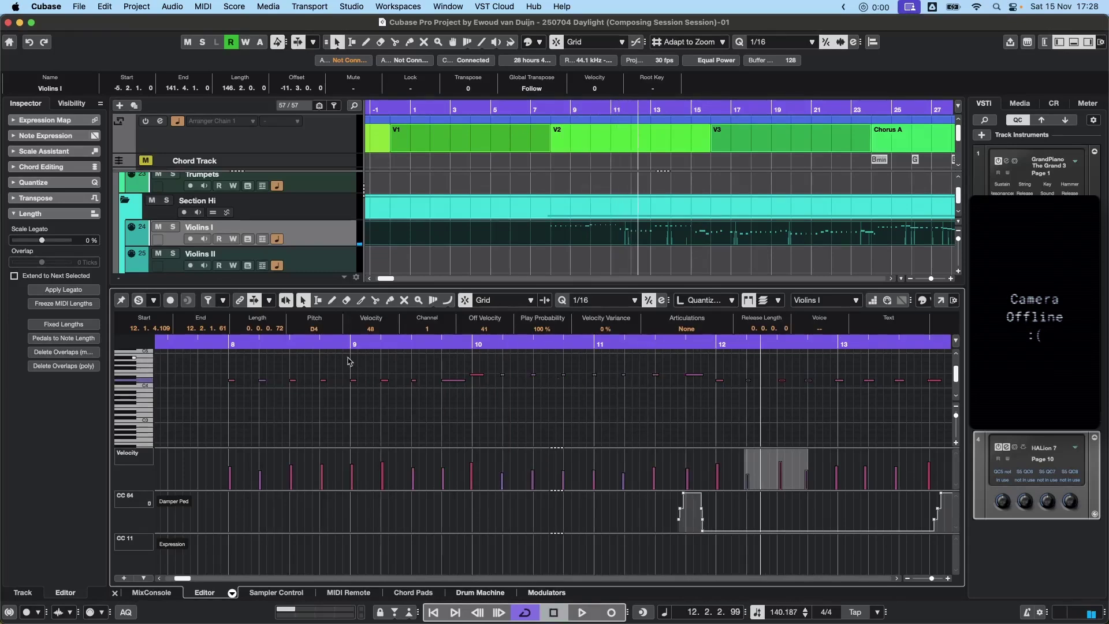
Extend the starts of the Violins I notes at beats 9.3 and 9.4 slightly ahead of the grid.
drag(256, 345, 324, 380)
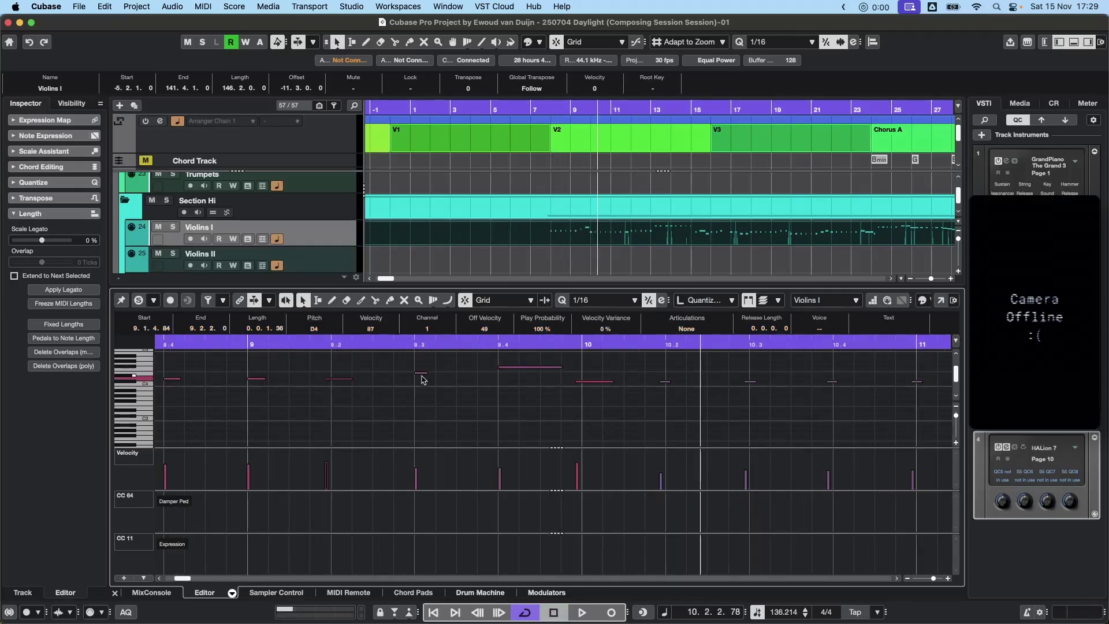
drag(389, 356, 382, 357)
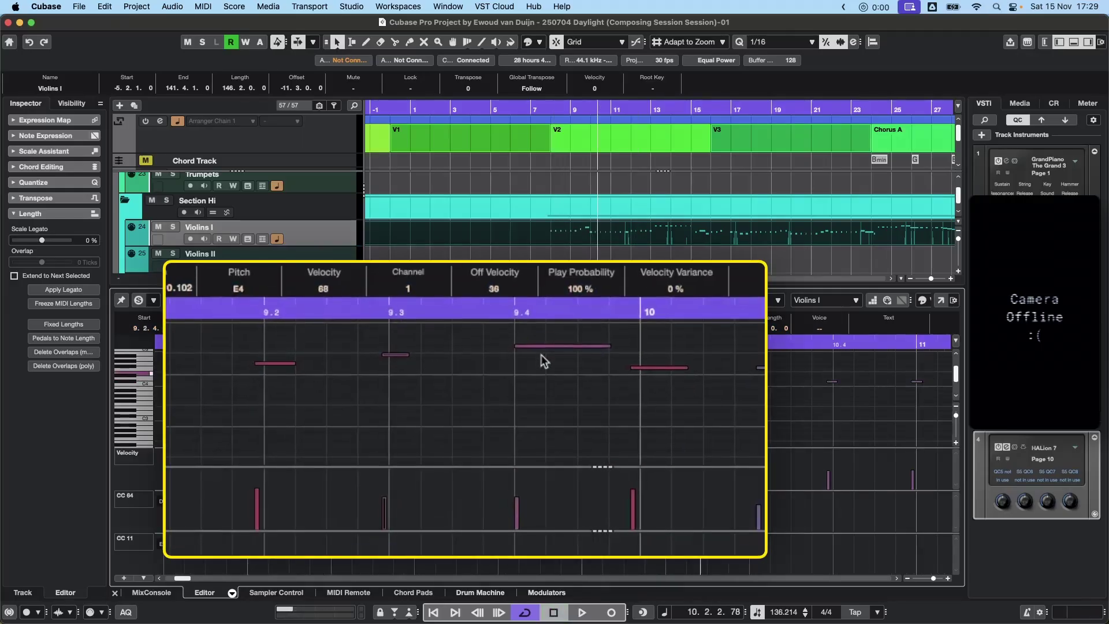
drag(521, 345, 506, 345)
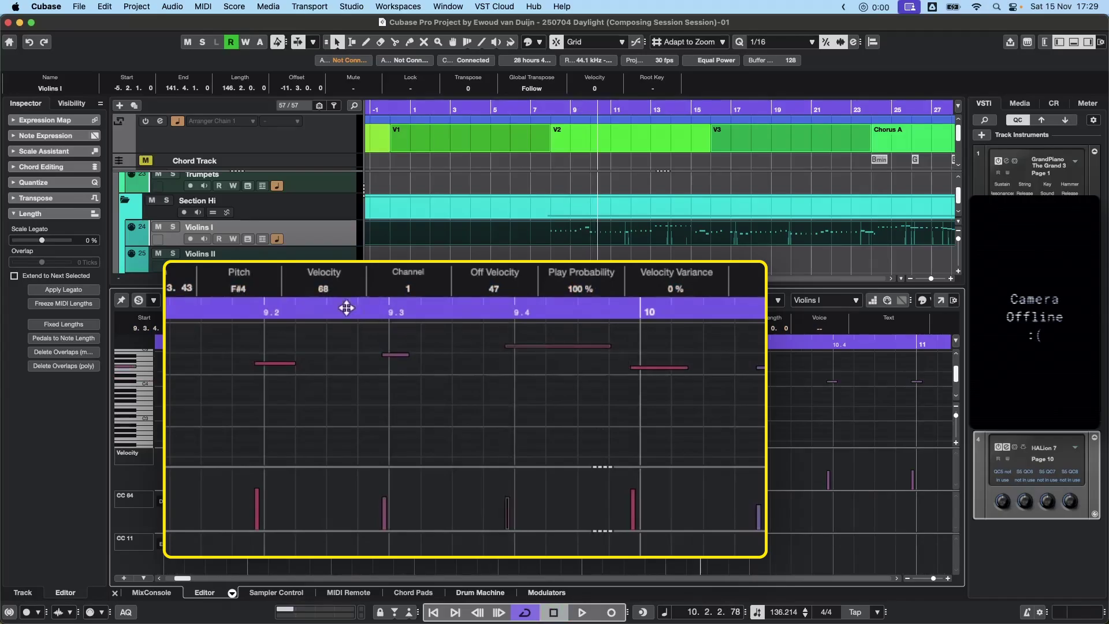
Play back Violins I from just before beat 9.2 into bar 10 to check the timing of the shifted notes.
click(184, 311)
key(space)
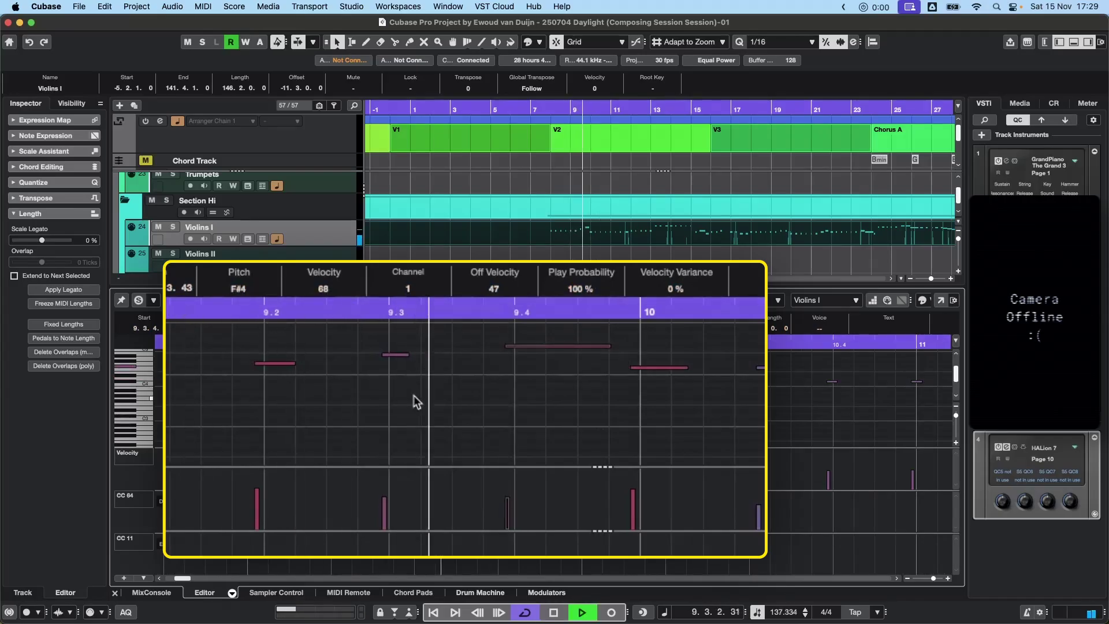
key(space)
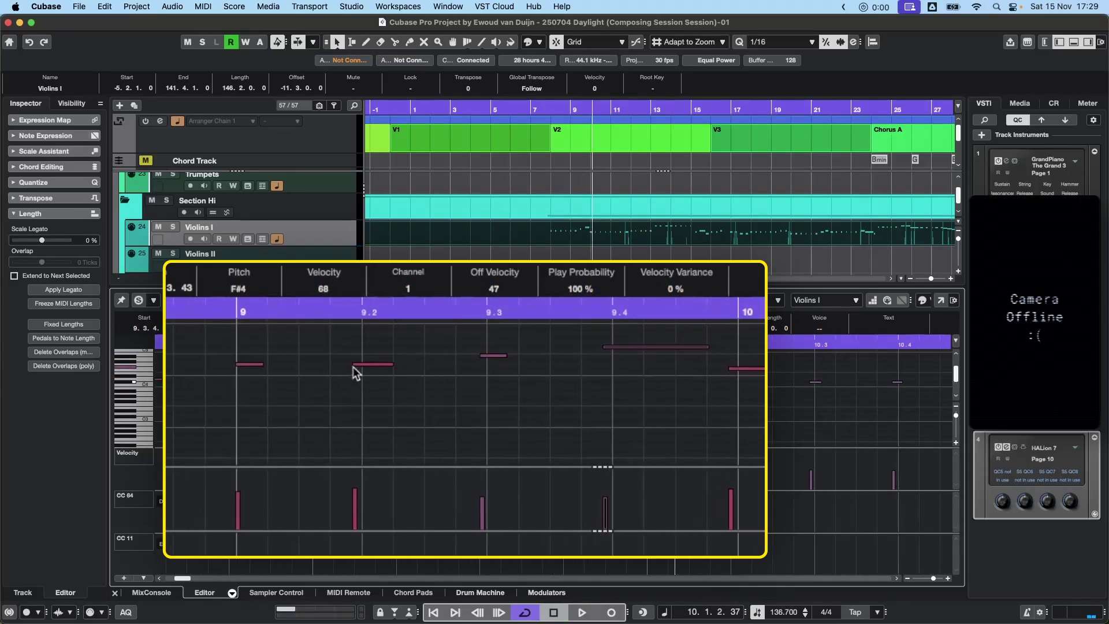
Fine-tune the start points of the Violins I notes at beats 9.2, 9.3 and 9.4 and at bar 10.
drag(352, 366, 358, 366)
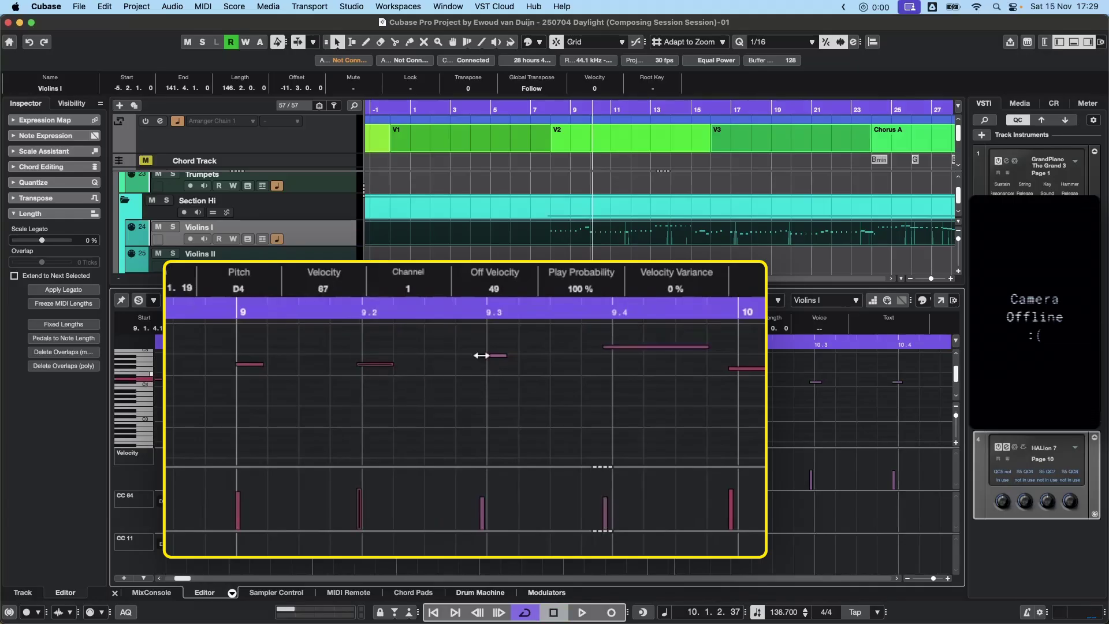
drag(480, 355, 482, 355)
drag(603, 352, 601, 353)
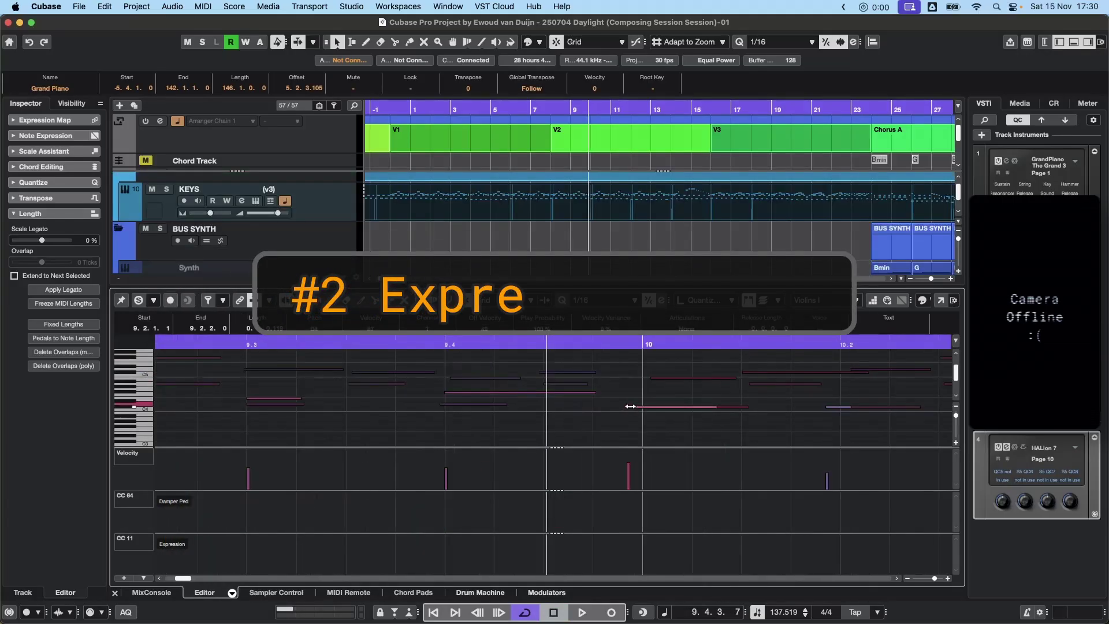
drag(630, 406, 635, 407)
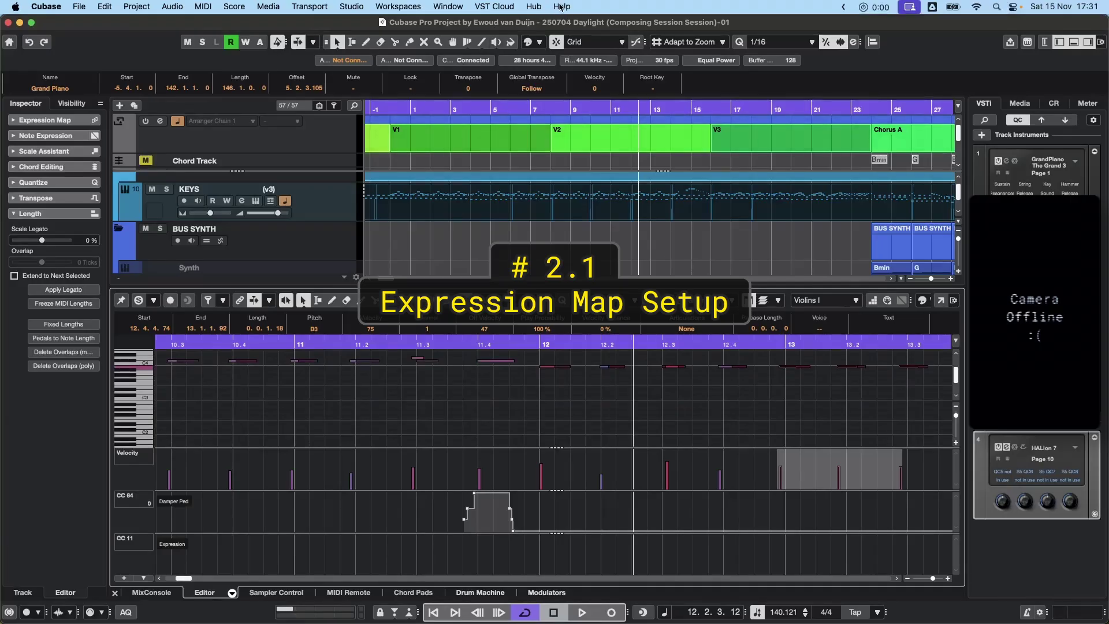
Open the Expression Map Setup and add an expression map named Violins I with its key switches imported.
click(560, 7)
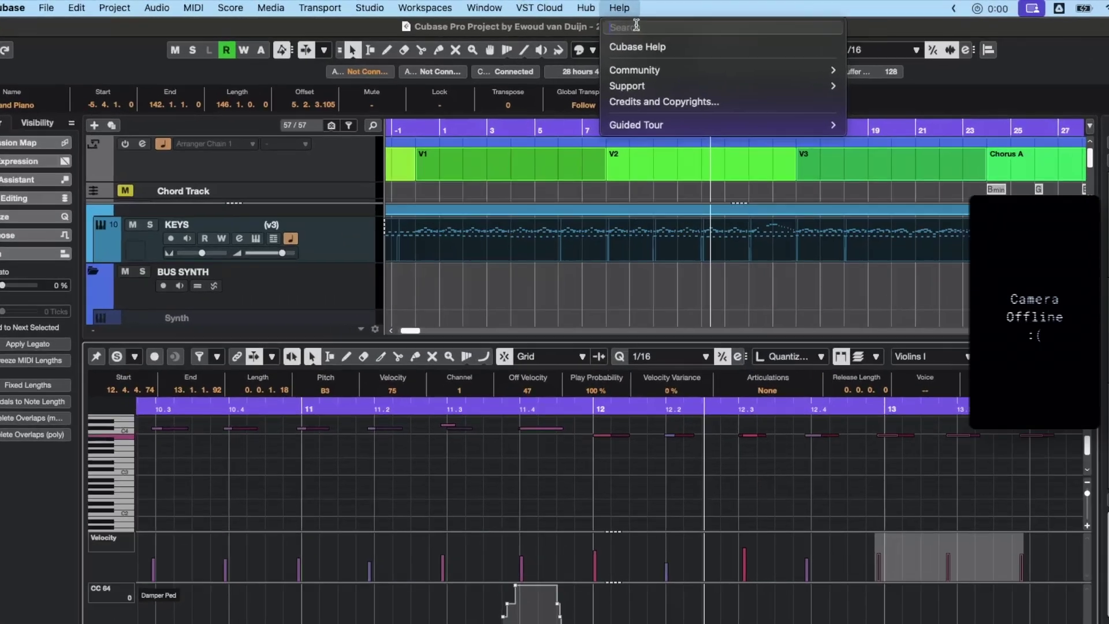
text(expre)
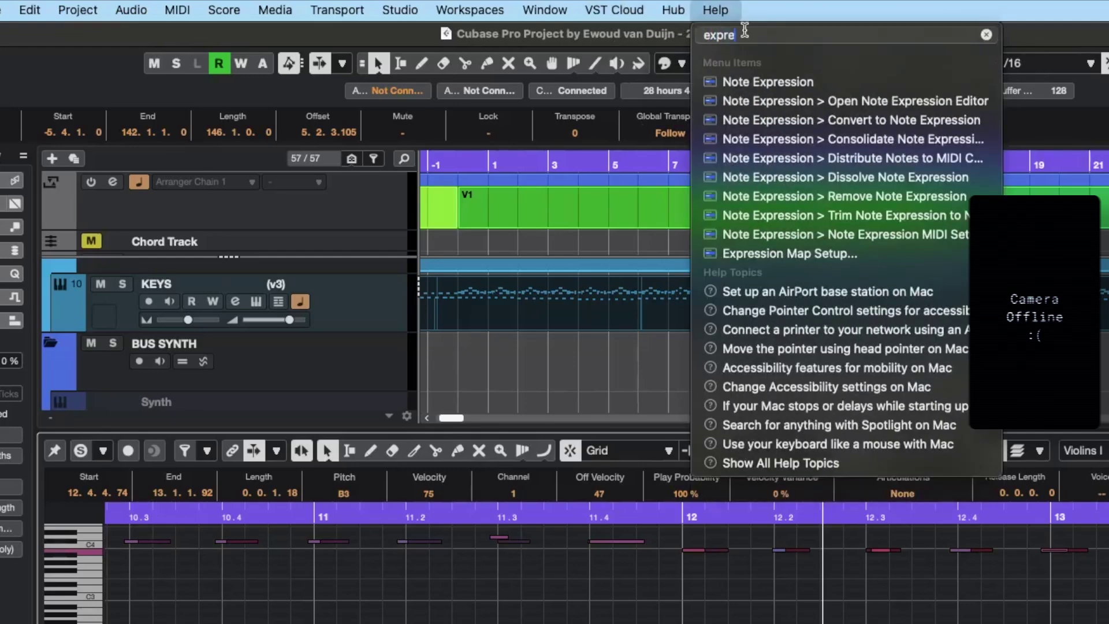
click(809, 258)
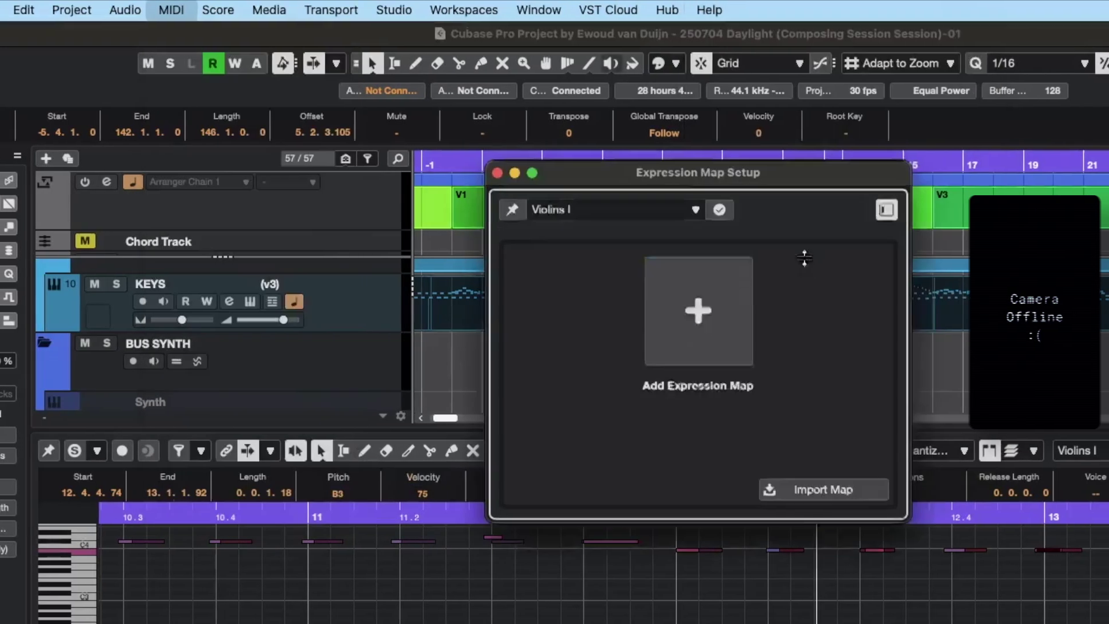
click(569, 343)
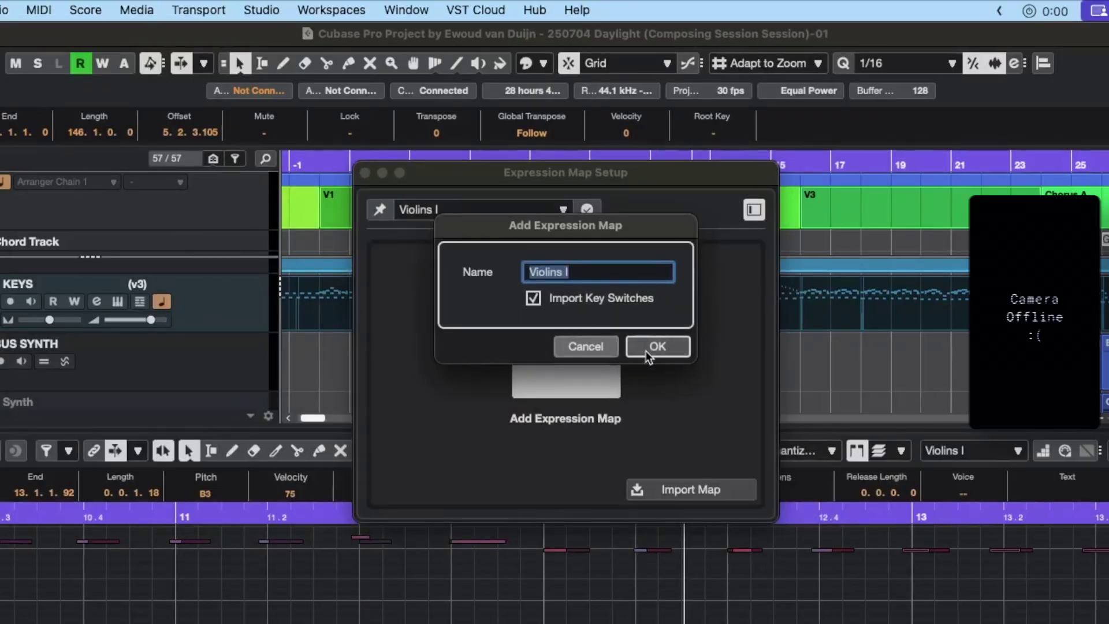
click(670, 346)
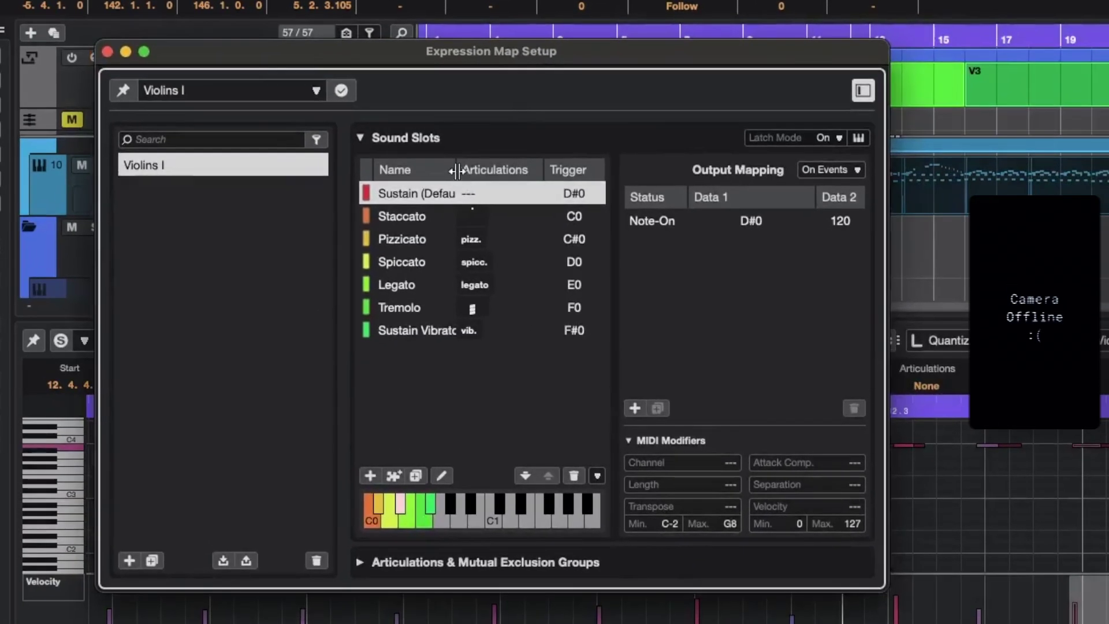
Enlarge the setup window and its sound slot Name column, and select the Staccato sound slot.
drag(426, 201, 481, 159)
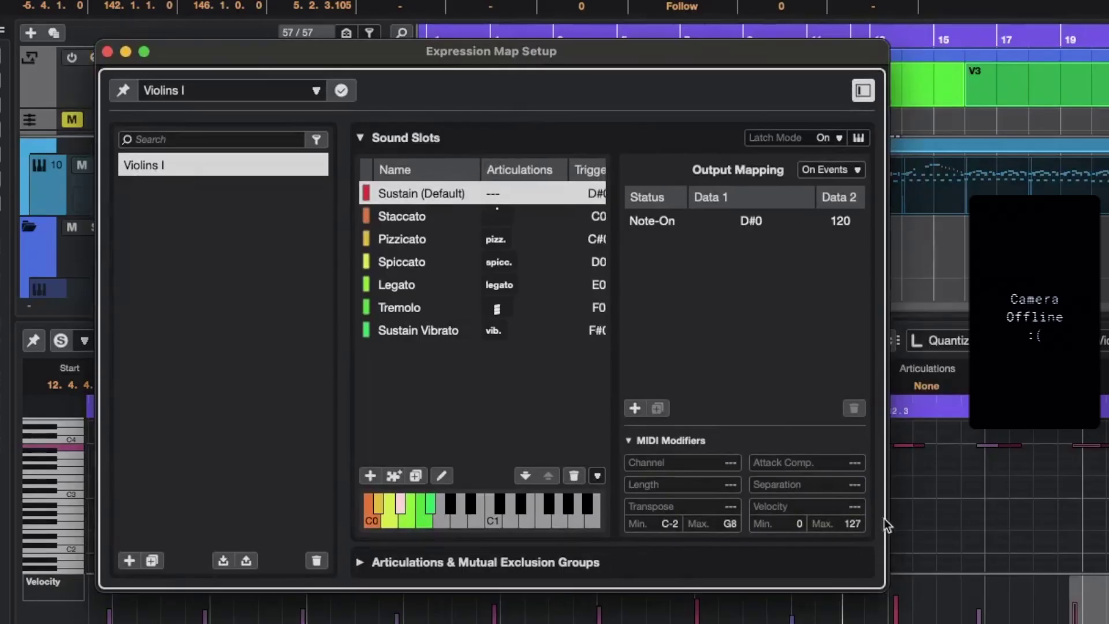
drag(889, 519, 1105, 494)
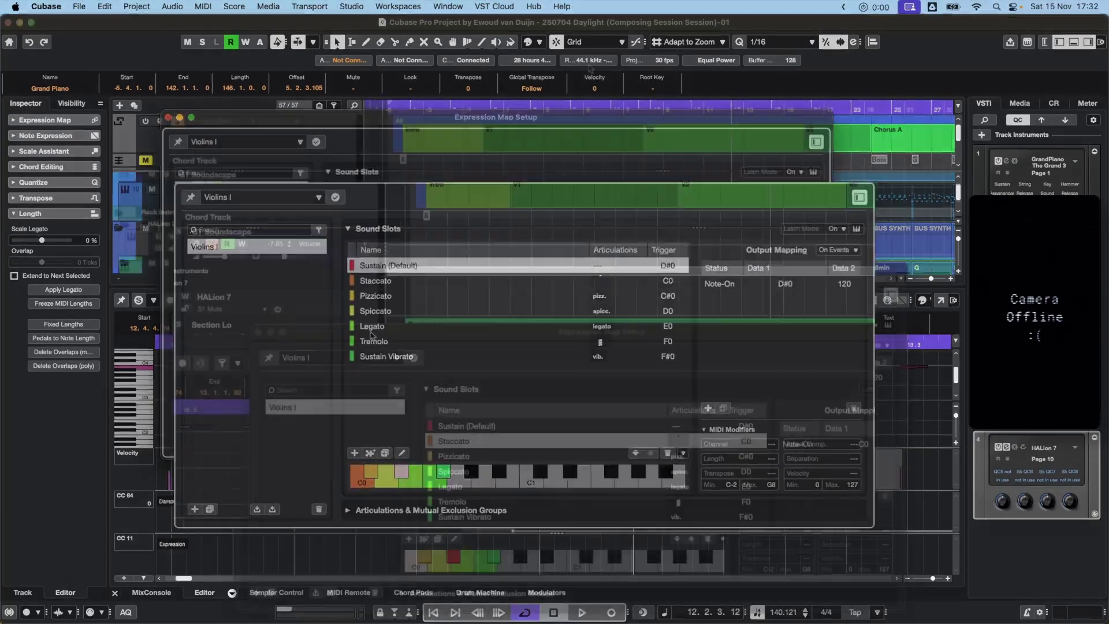
click(497, 221)
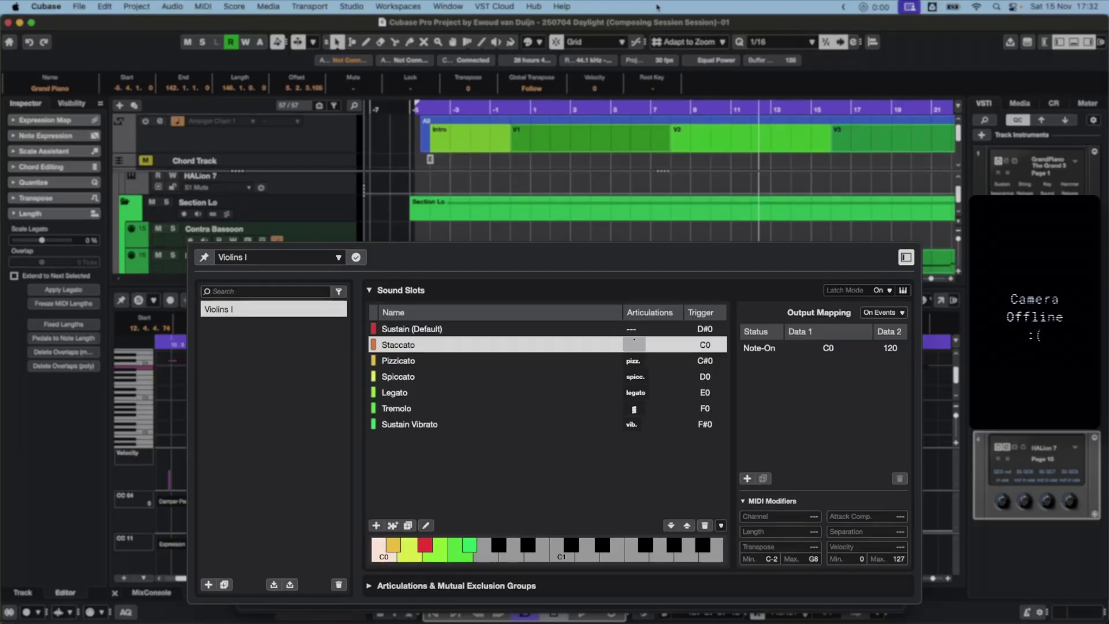
Vary the Staccato slot's attack compensation during violin playback, settle on 5 ms, stop playback and close the setup.
scroll(586, 159, down, 8)
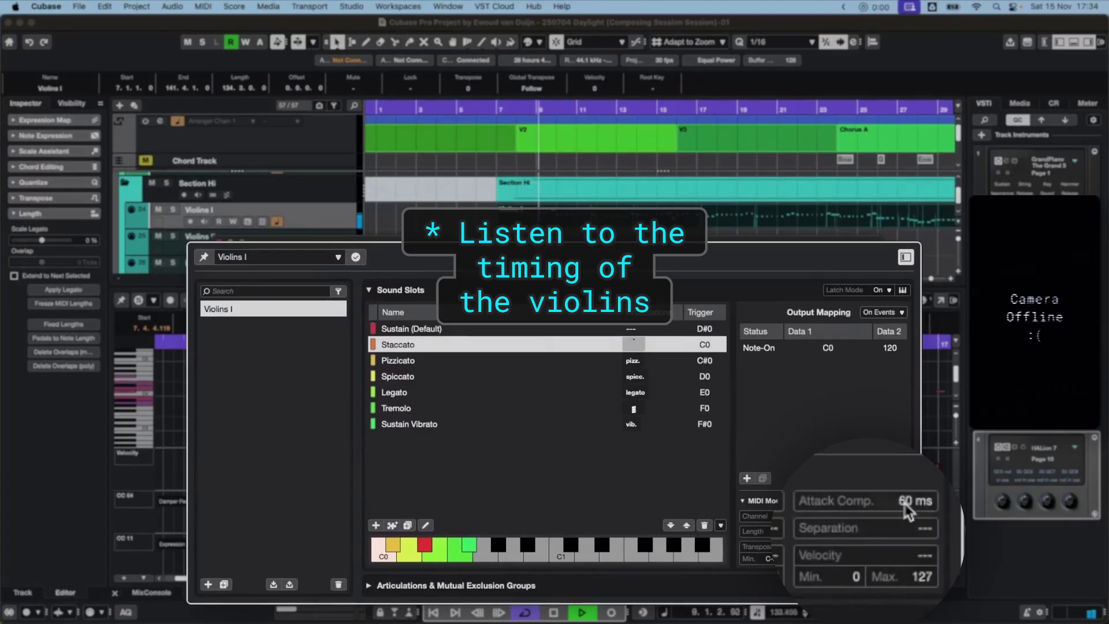
scroll(908, 506, up, 10)
scroll(907, 509, down, 12)
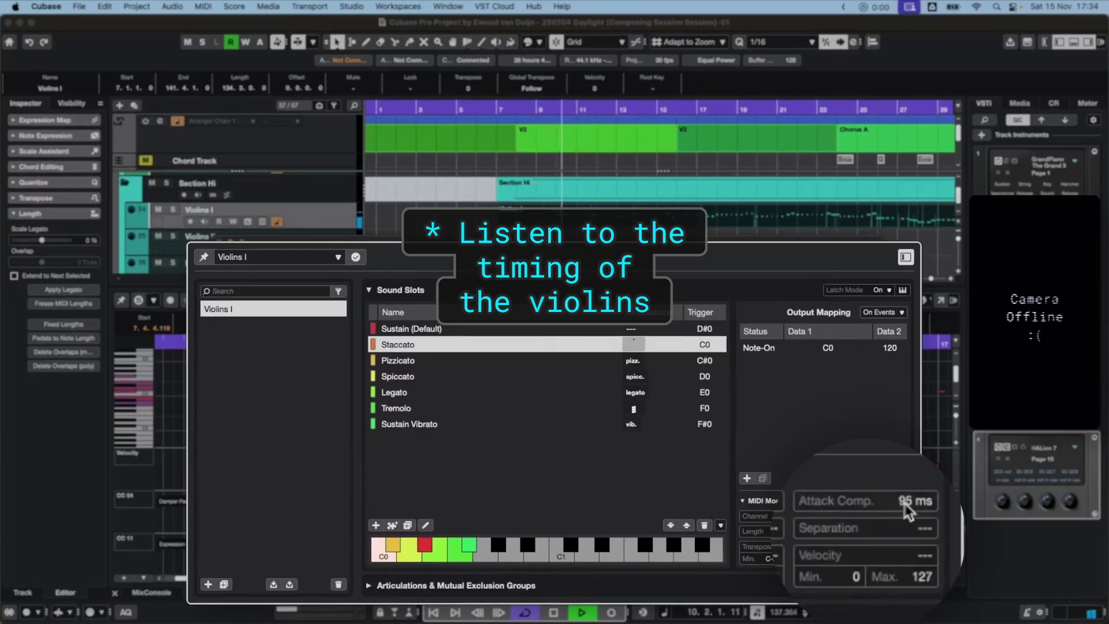
scroll(908, 508, down, 8)
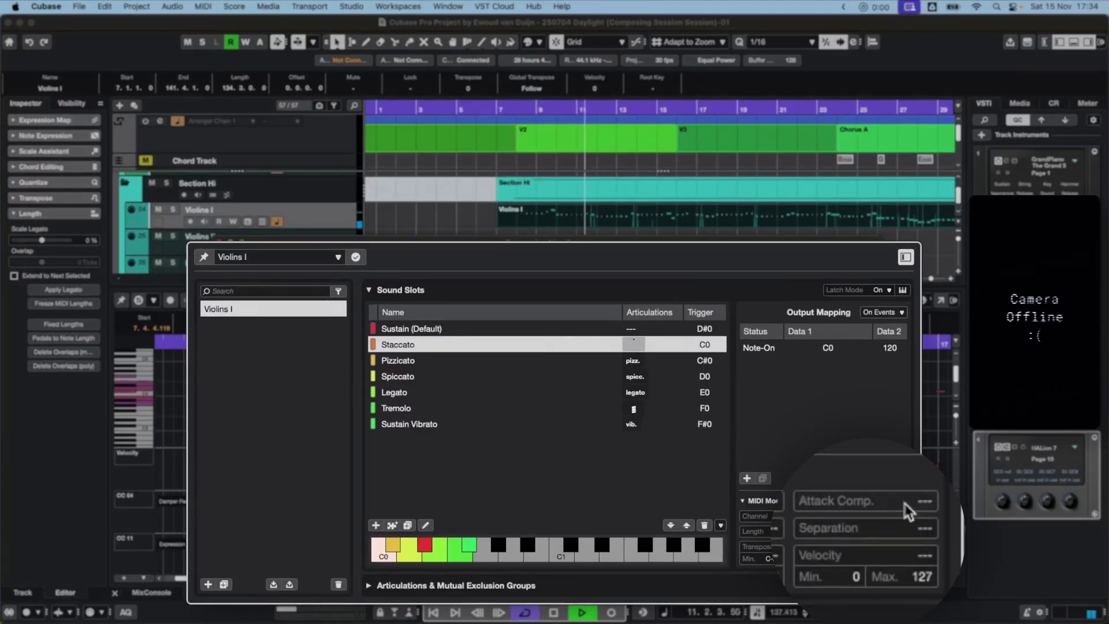
scroll(908, 508, up, 4)
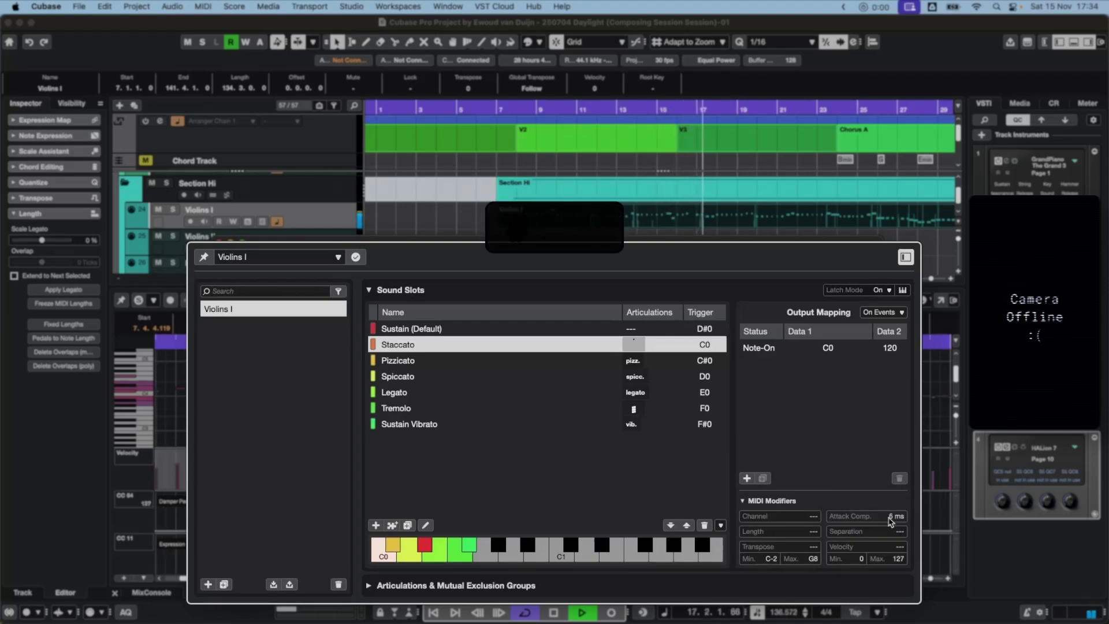
key(space)
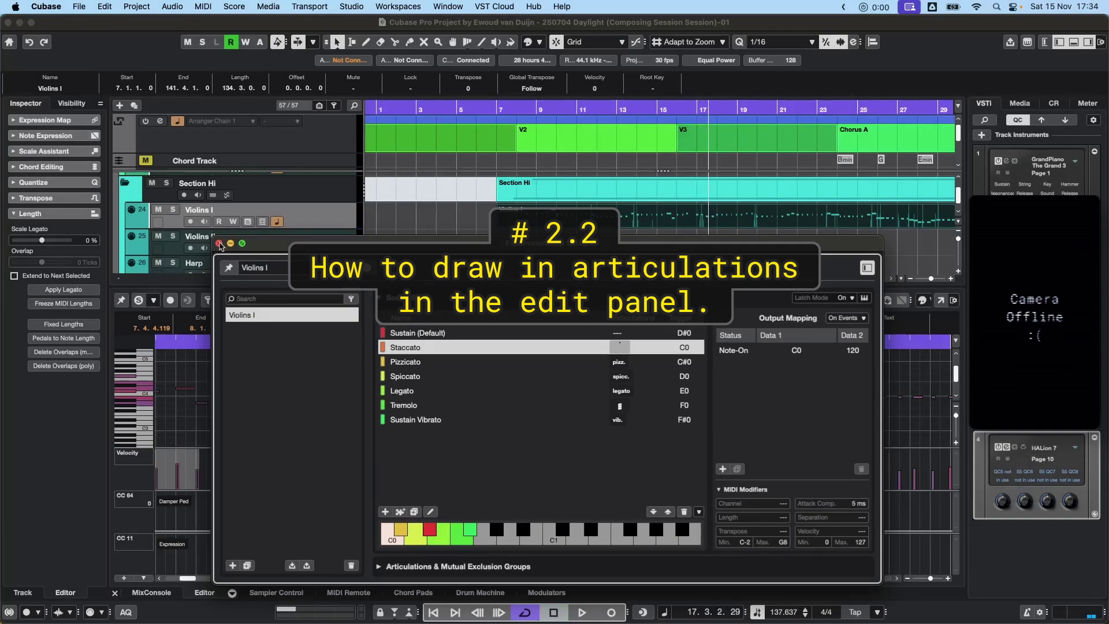
click(220, 243)
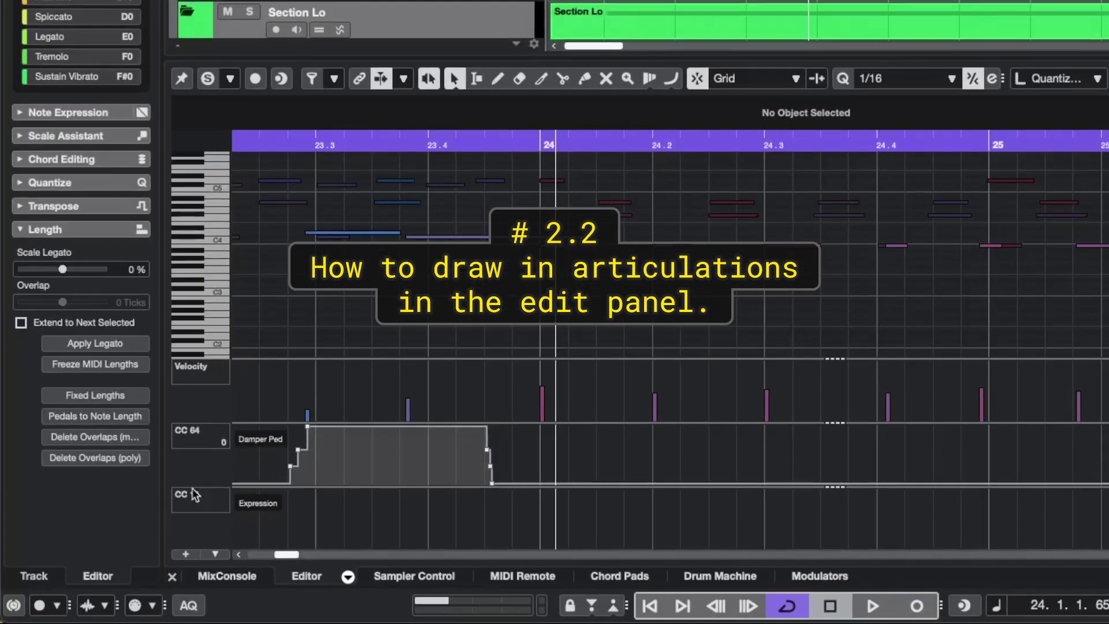
Add the Articulations controller lane for Violins I, expand Group 1 and resize the lanes to fit all its articulations.
click(185, 556)
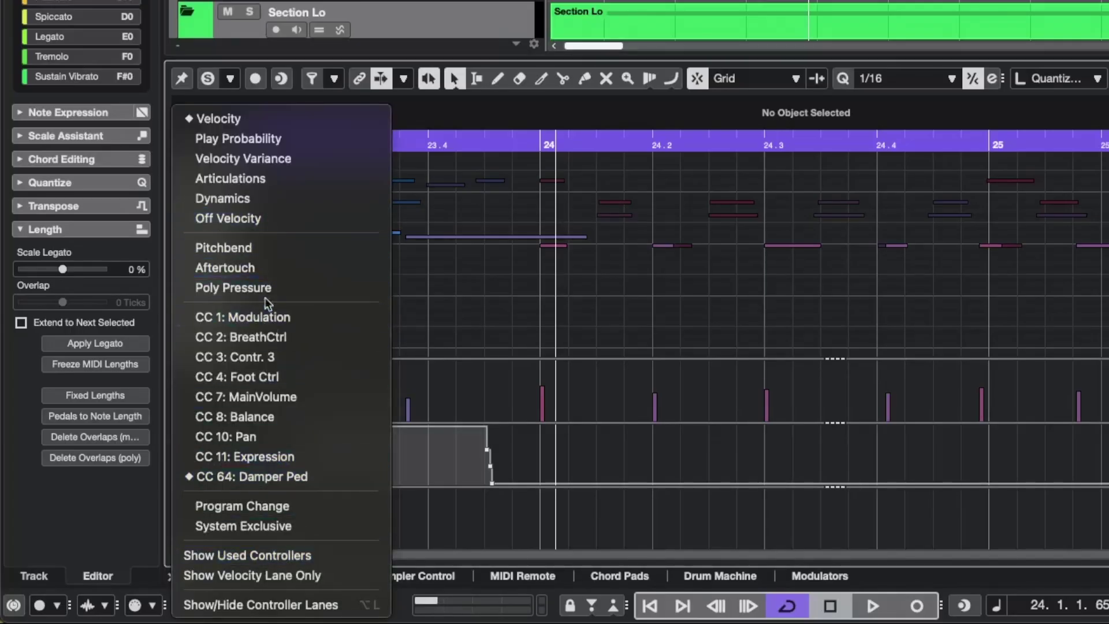
click(273, 180)
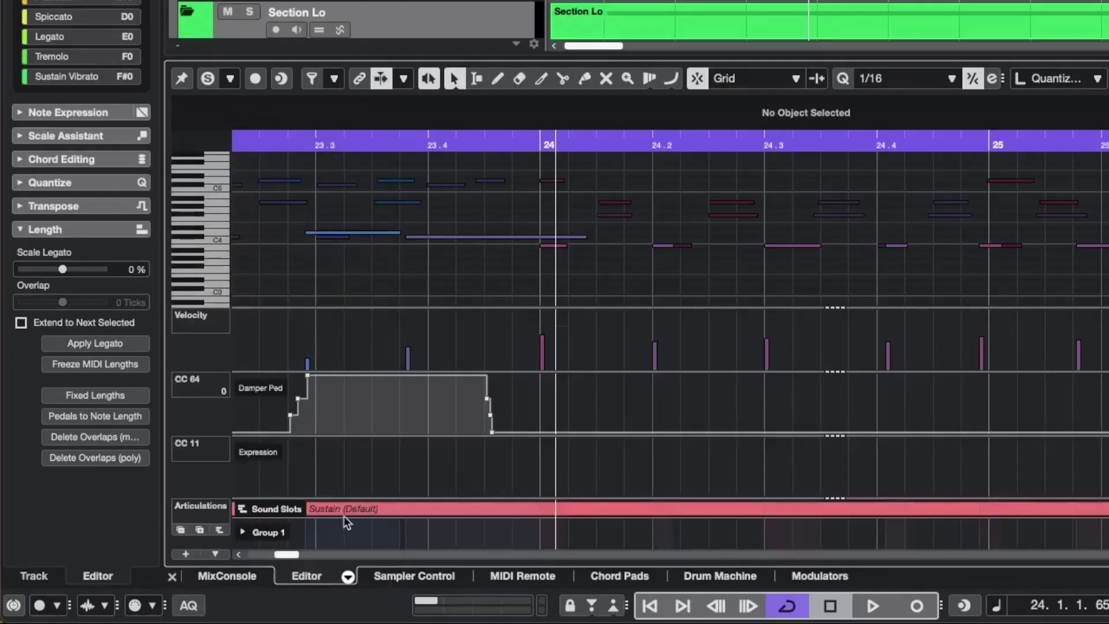
click(243, 530)
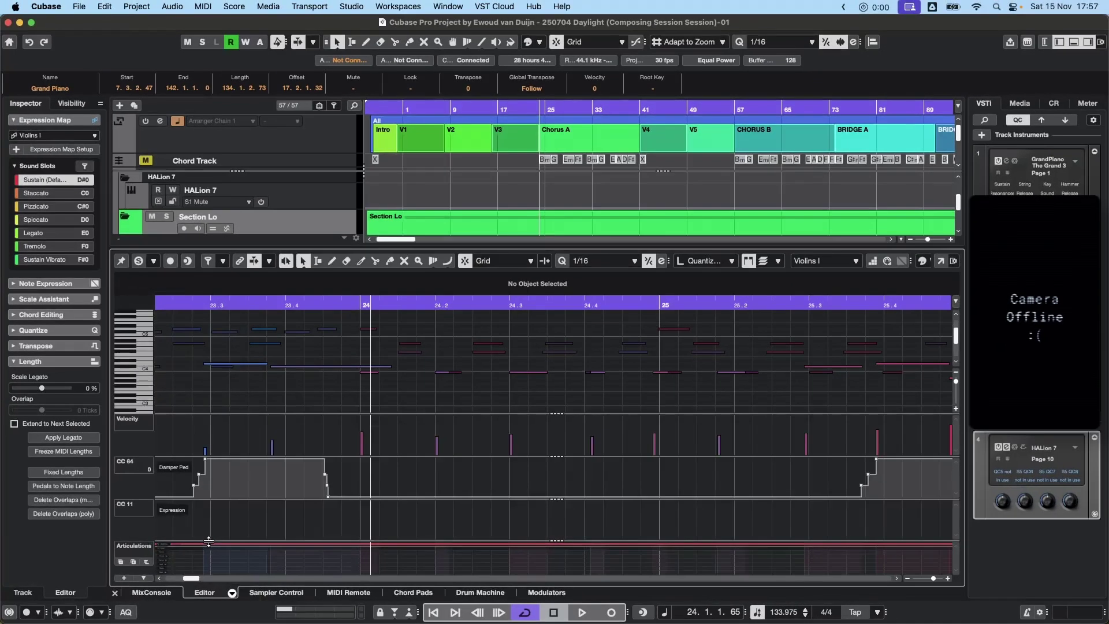
drag(208, 541, 213, 498)
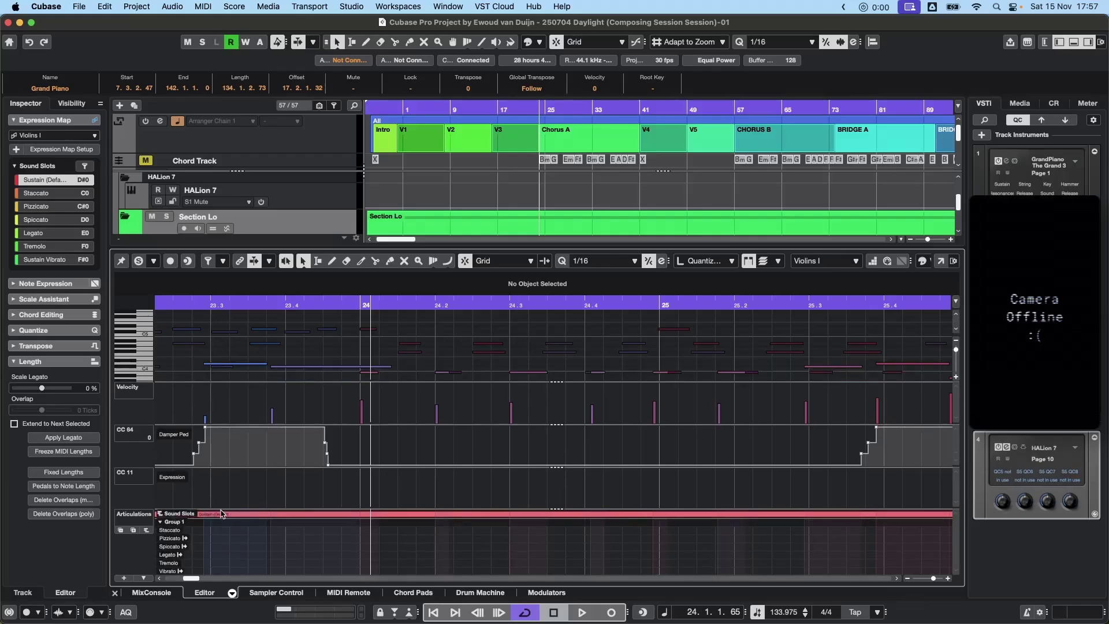
drag(201, 454, 205, 485)
drag(213, 423, 214, 437)
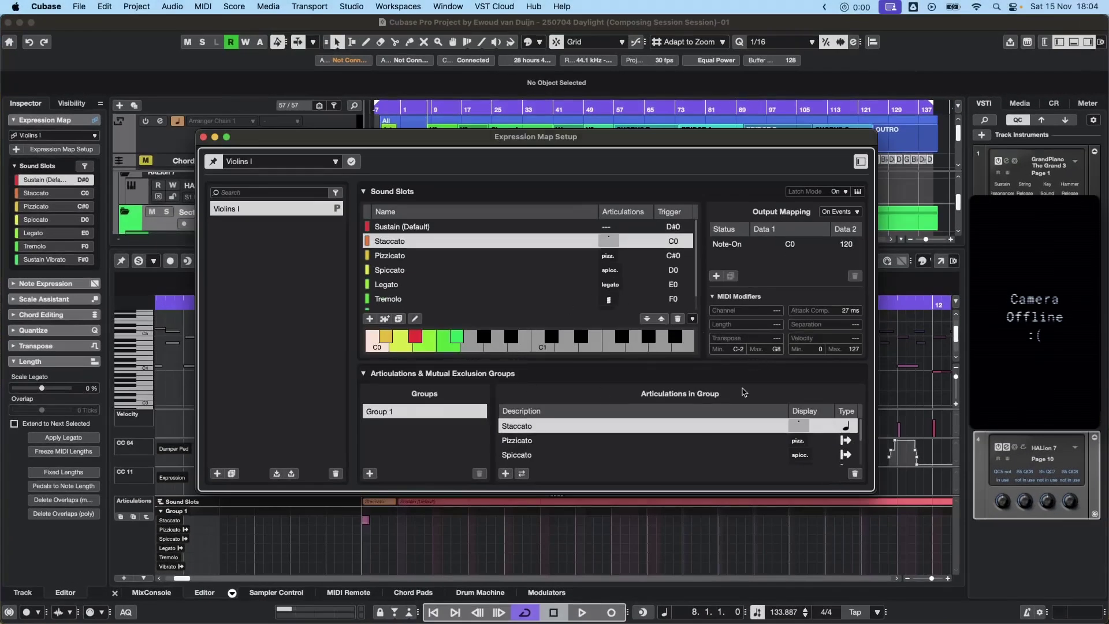
Resize and reposition the Expression Map Setup, change the Staccato and Tremolo articulations in Group 1 to the arrow type, and close it.
drag(874, 494, 776, 566)
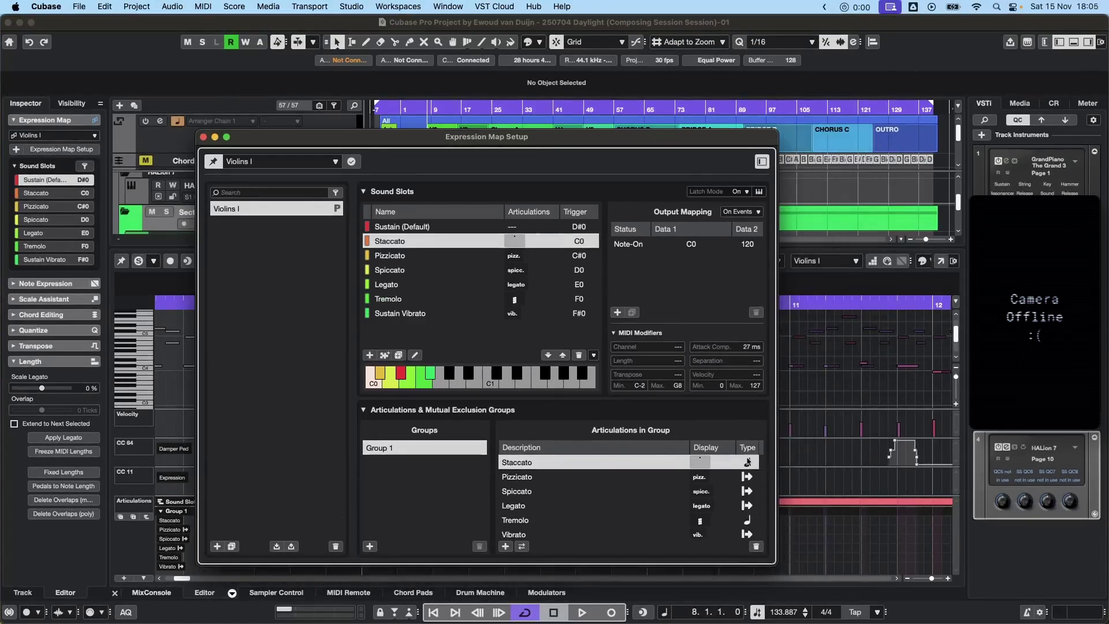
drag(585, 142, 541, 69)
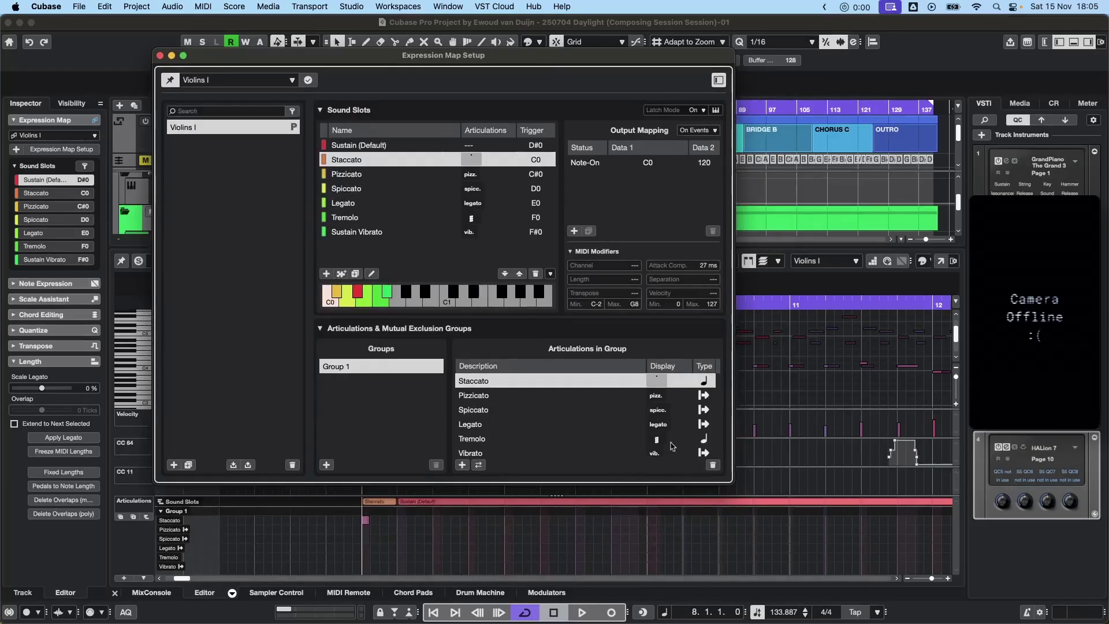
click(705, 383)
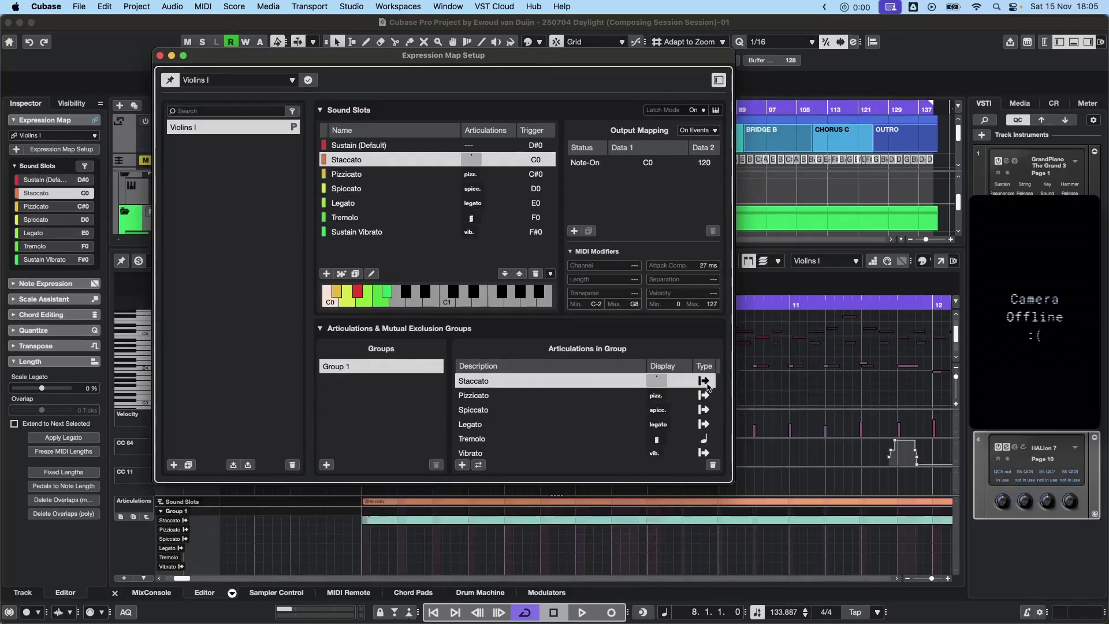
click(704, 439)
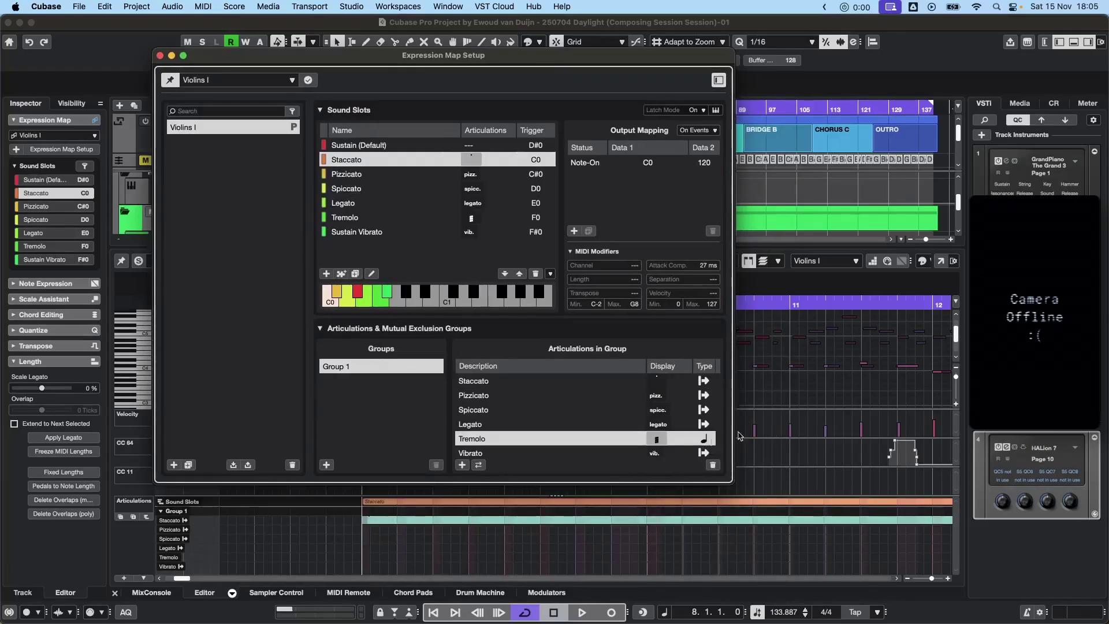
click(703, 440)
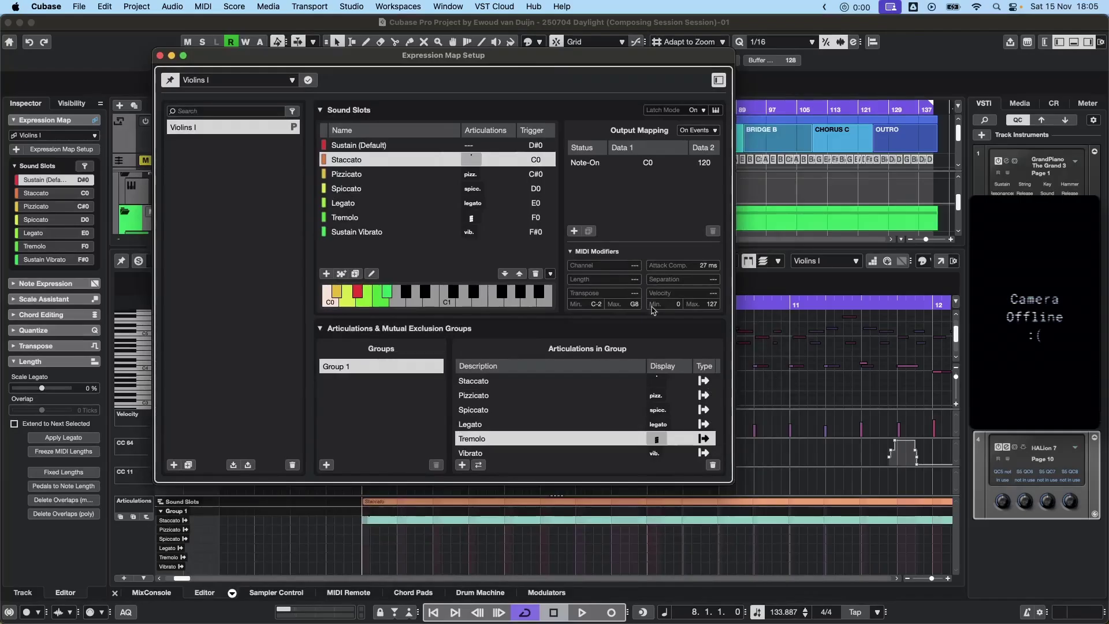
click(160, 56)
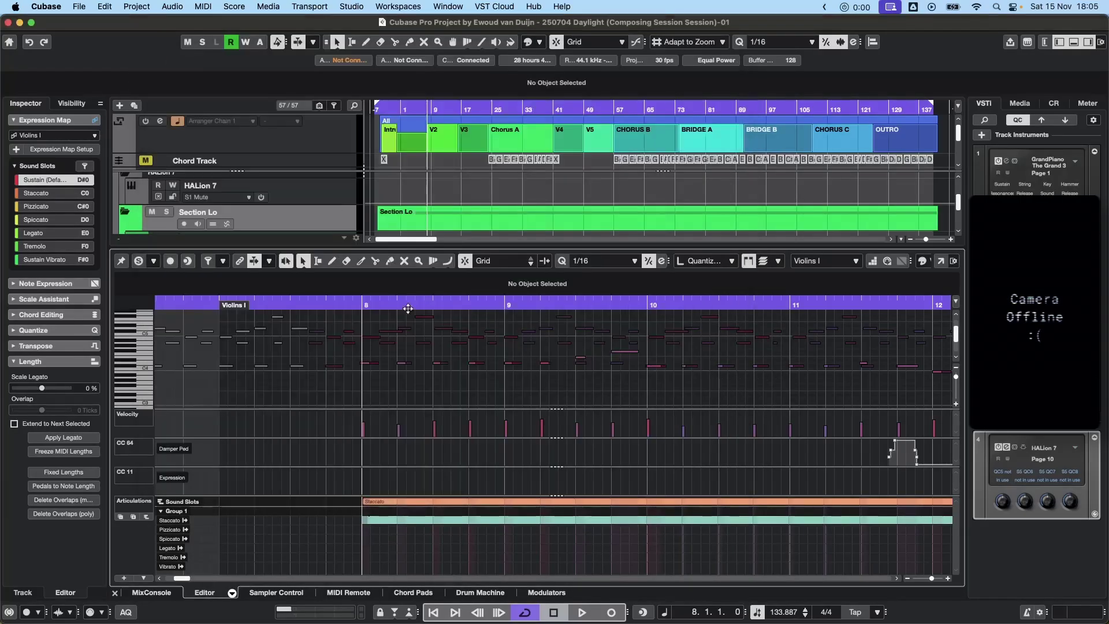
Play back the Violins I part from bar 7 beat 3 to hear the continuous Staccato articulation.
click(290, 305)
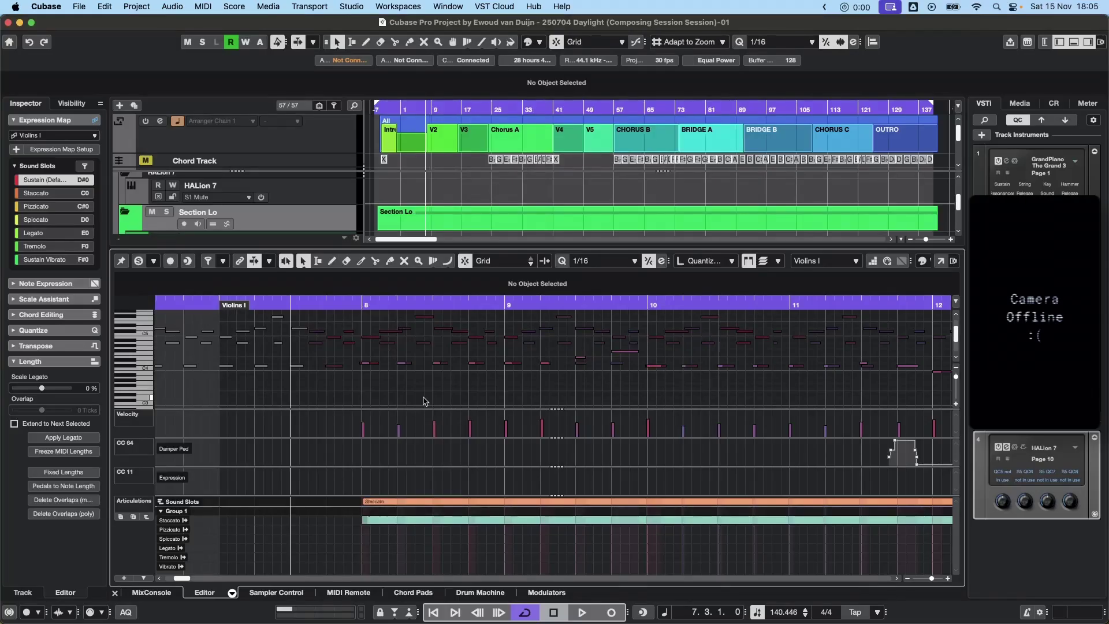
key(space)
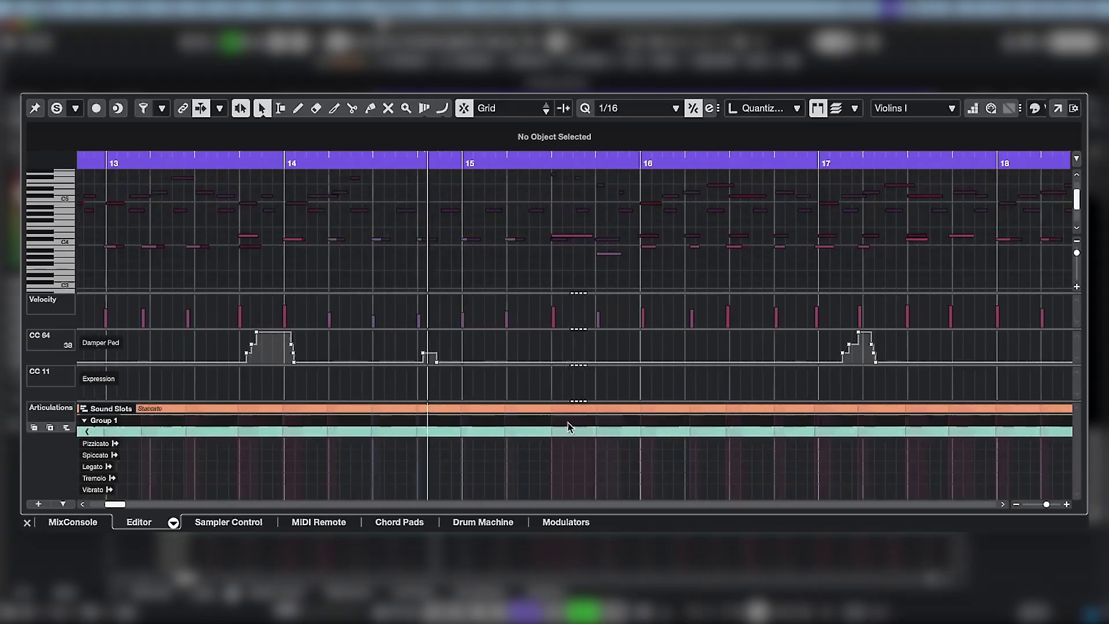
In the Articulations lane, switch Violins I to Legato from bar 15 beat 3, back to Staccato at bar 16, and to Legato within bar 23.
click(557, 466)
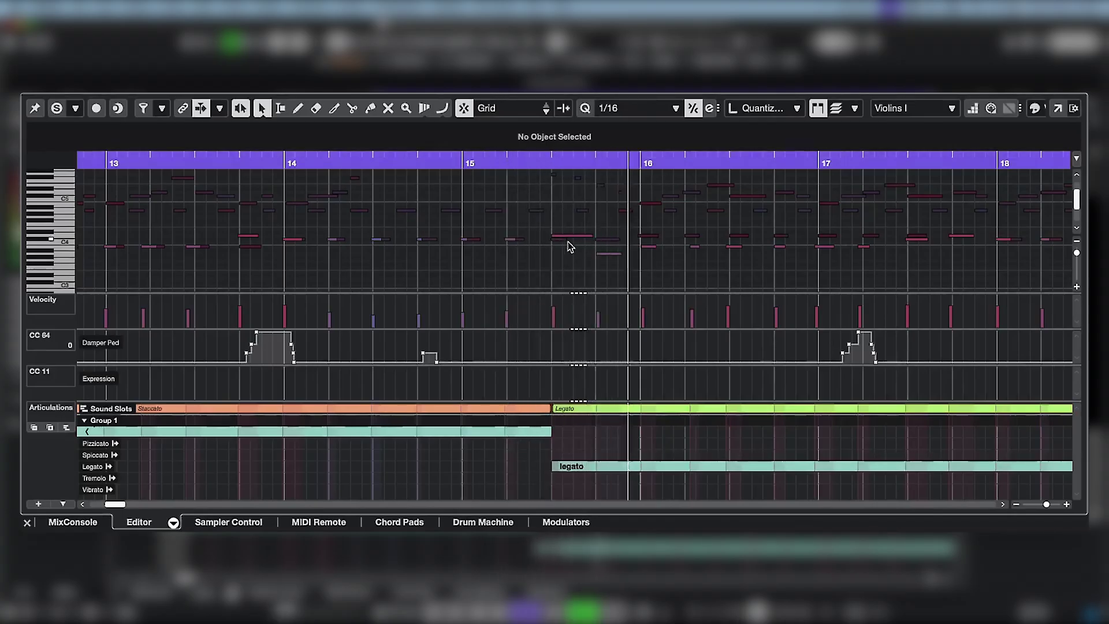
click(647, 431)
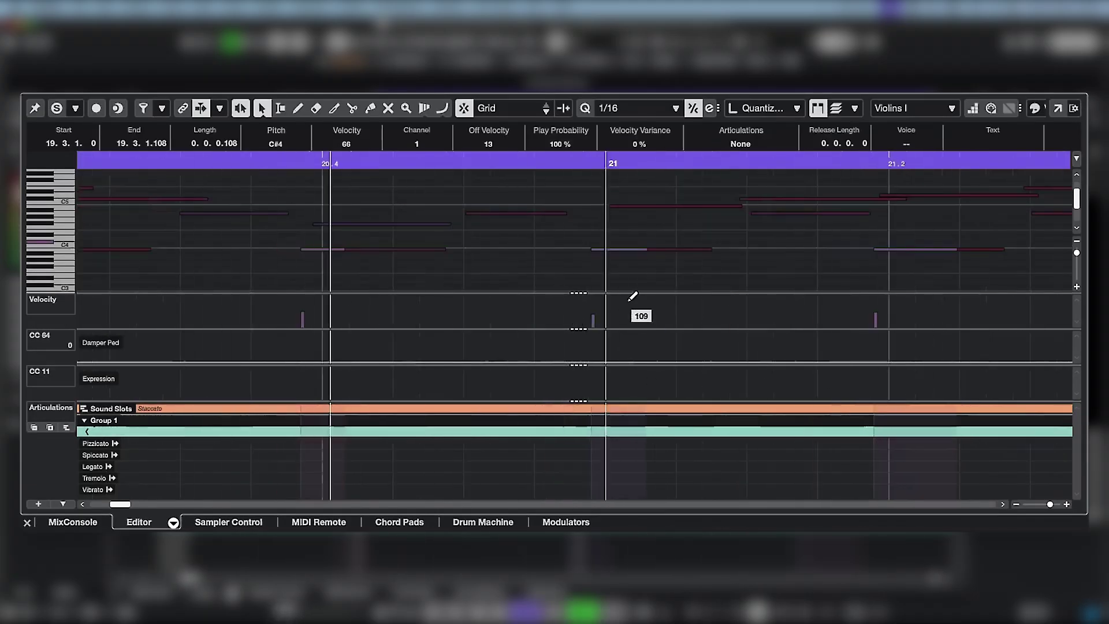
key(g)
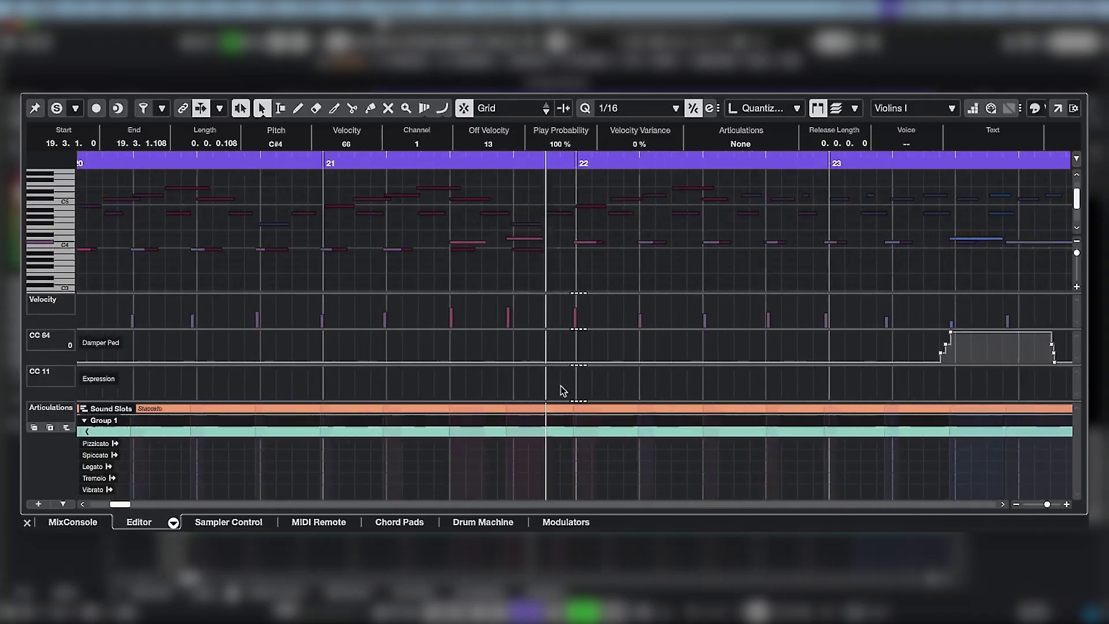
scroll(849, 277, right, 2)
scroll(849, 277, down, 1)
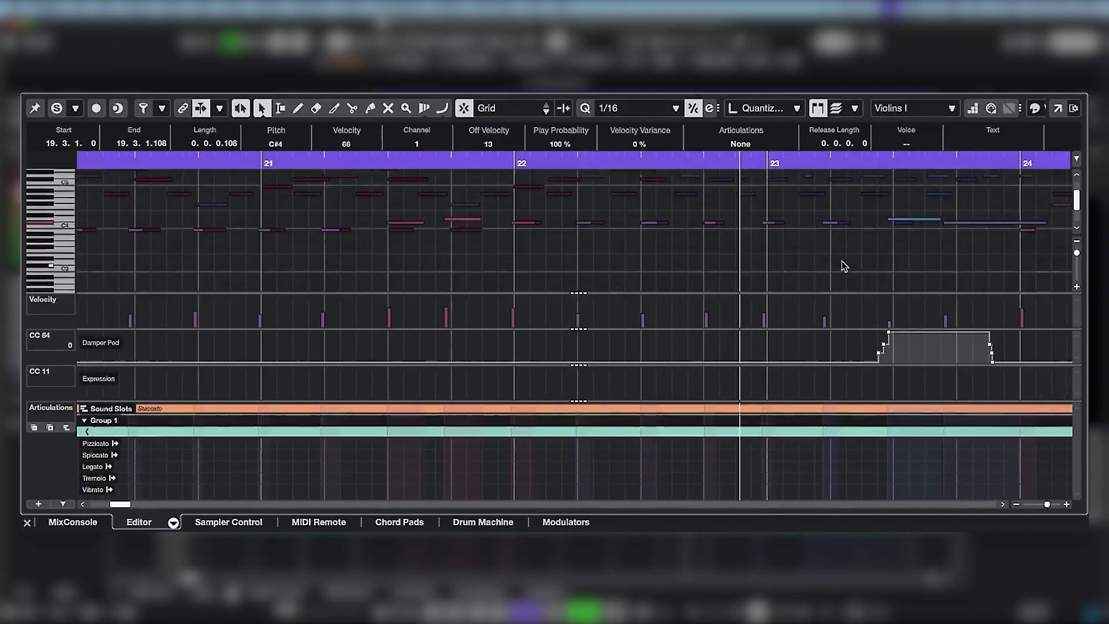
scroll(844, 267, right, 3)
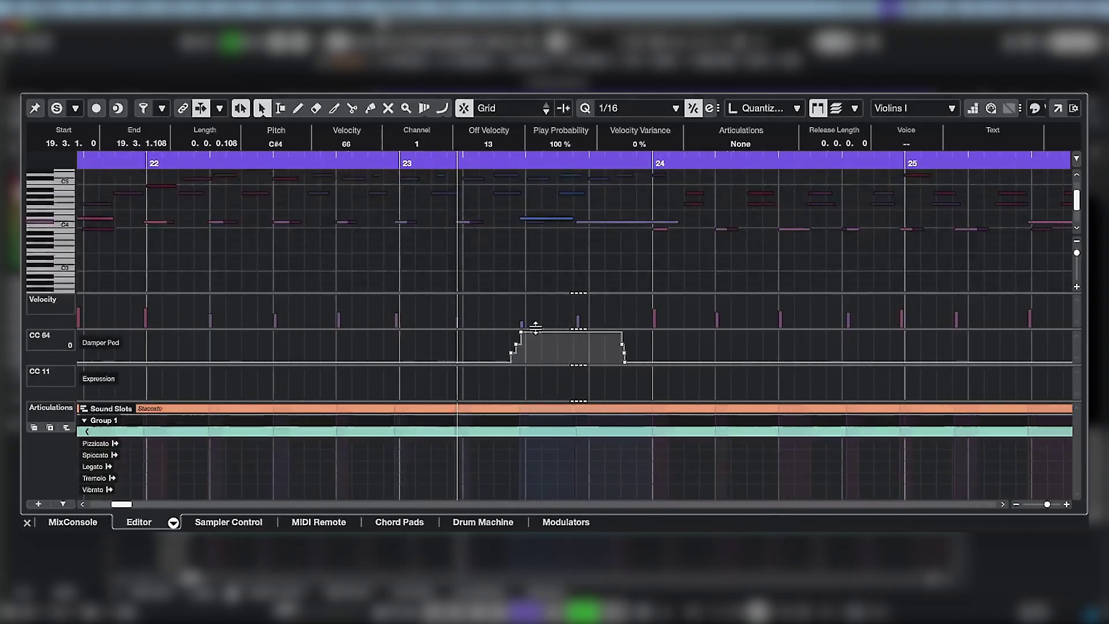
click(512, 466)
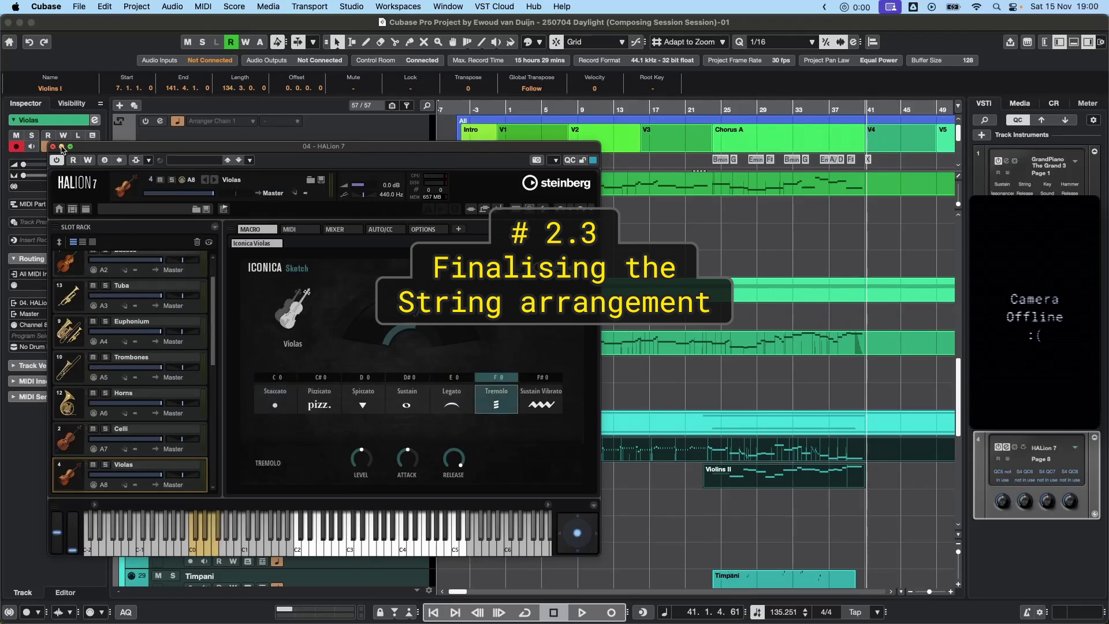
Minimise the HALion 7 window and record a Violas part from bar 31 until just past bar 40.
click(62, 147)
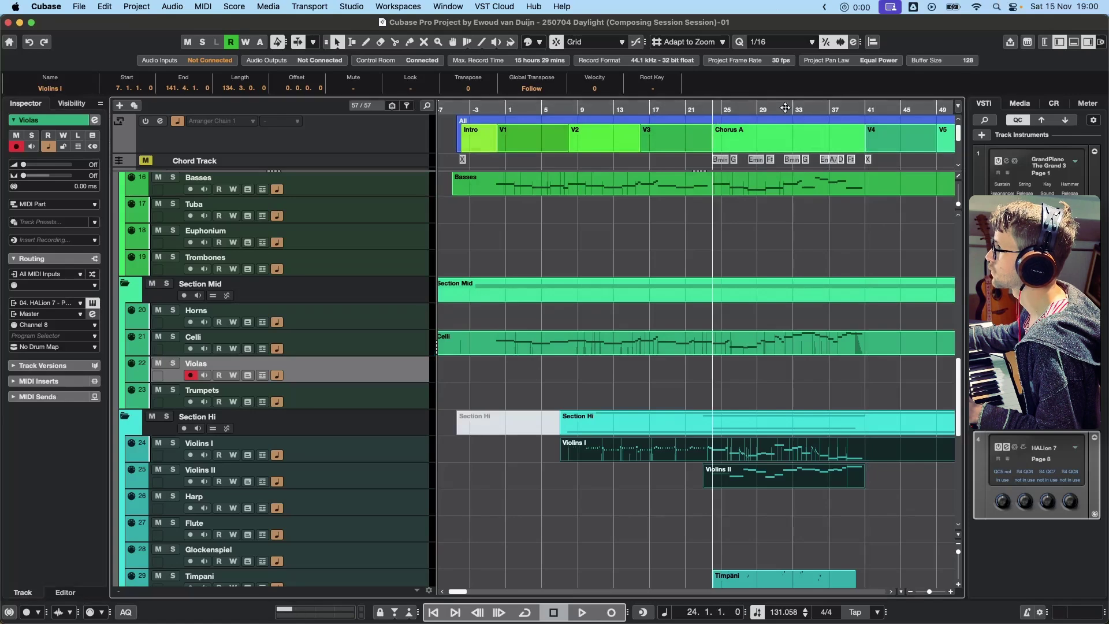
click(776, 110)
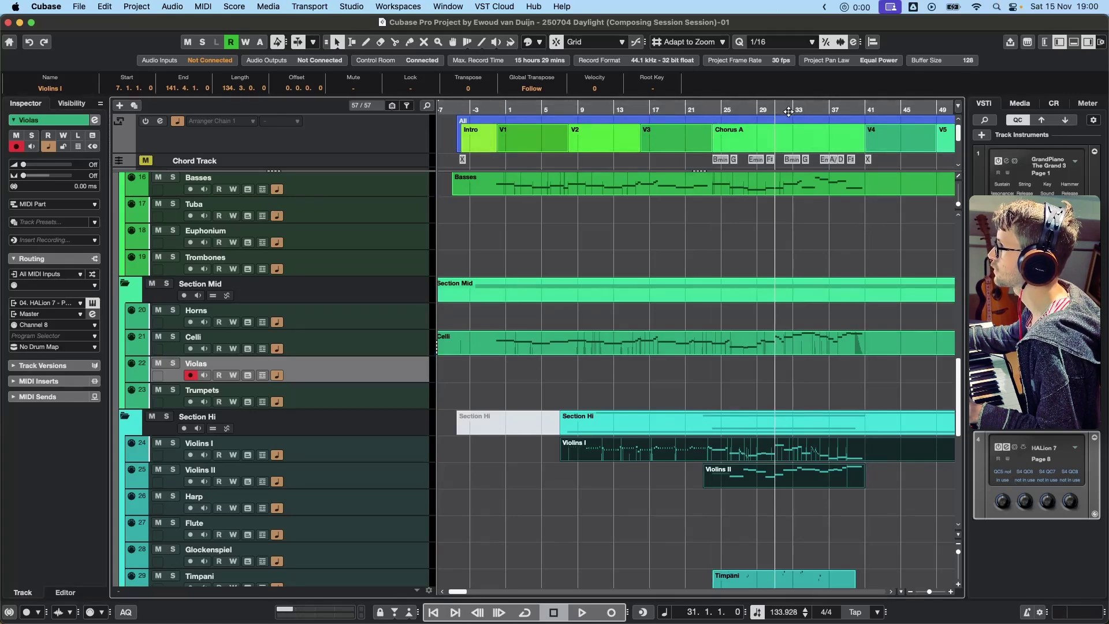
key(KP_Multiply)
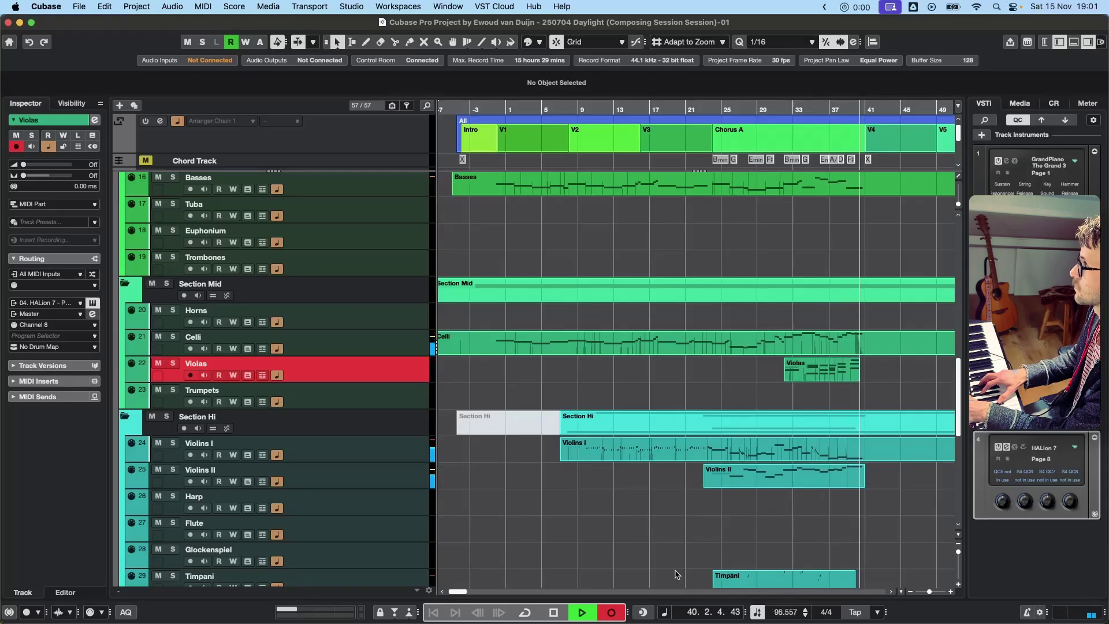
key(space)
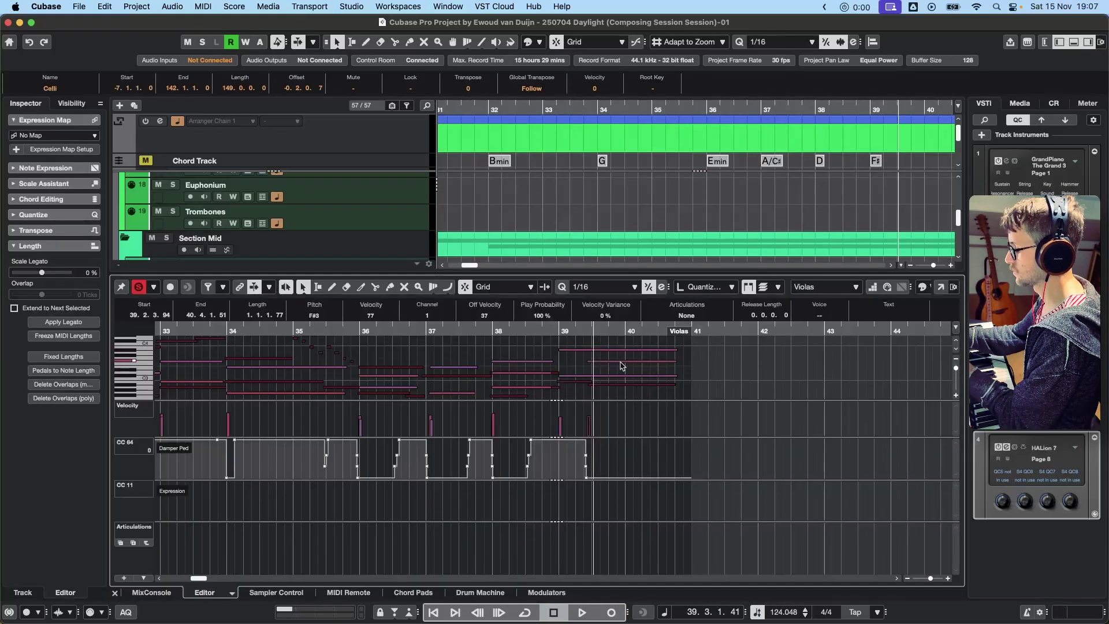
Remove the F#3 note in bar 39 of the Violas part, check the notes around bar 38 and play from bar 37.
click(530, 375)
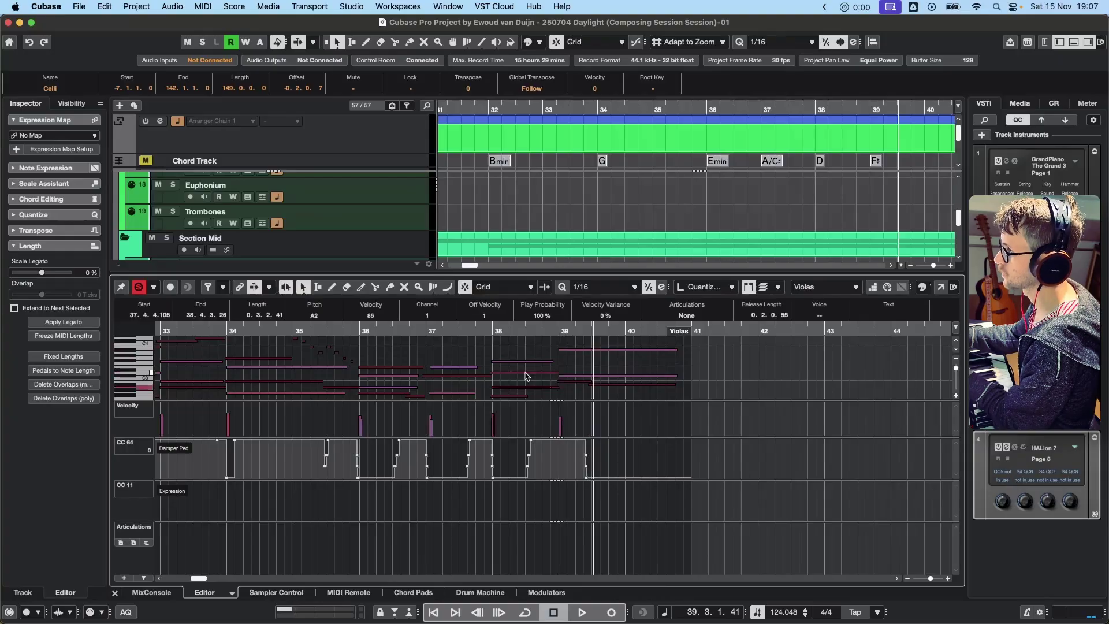
scroll(548, 374, left, 3)
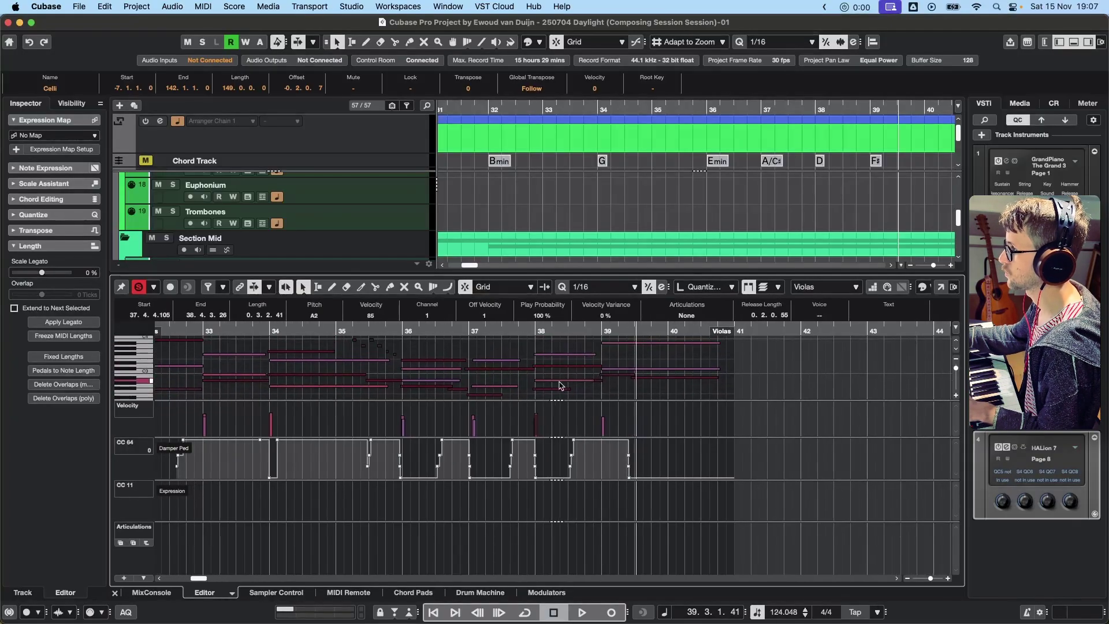
drag(559, 381, 560, 380)
double_click(481, 333)
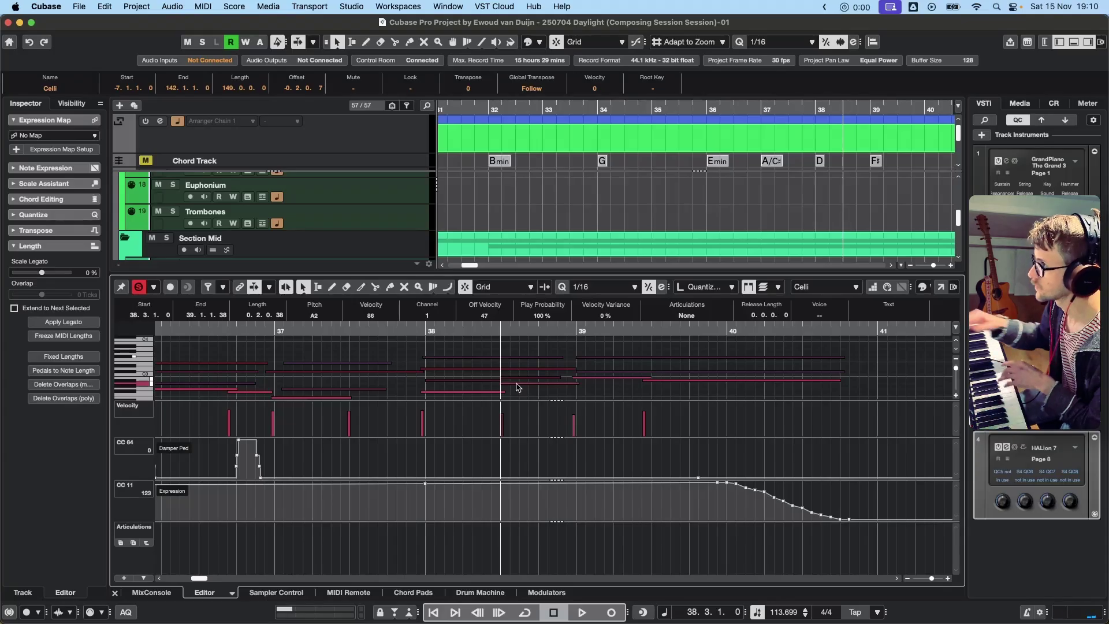
Play back the string parts from bar 37 beat 4 to the end of the chorus and stop playback.
click(388, 330)
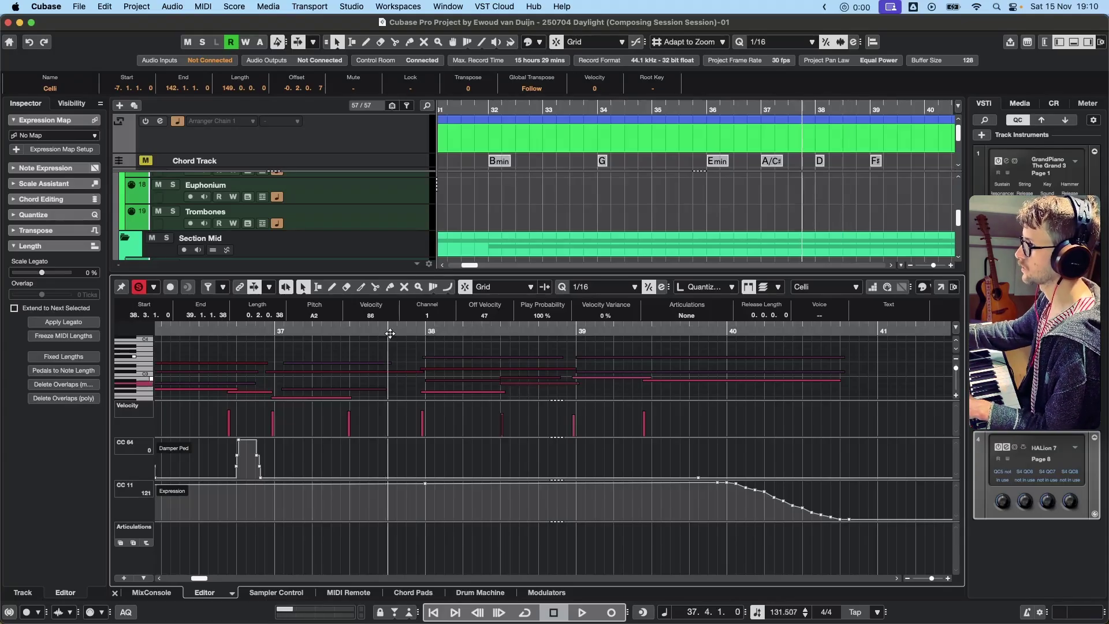
key(space)
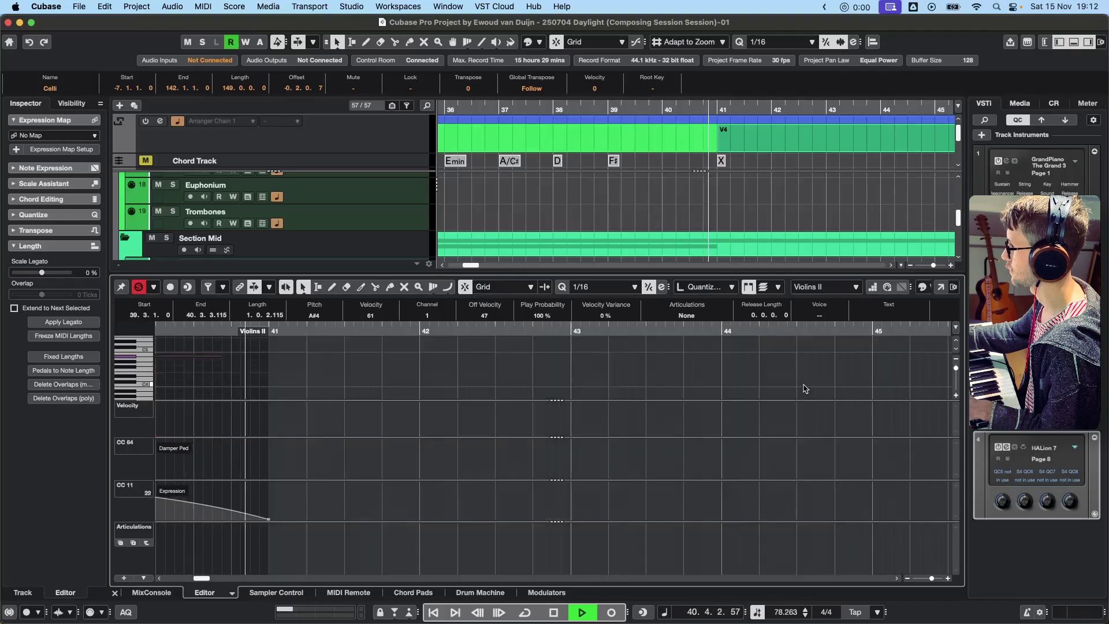
key(space)
Show the full song in the project and play the arrangement from before the Intro with the cycle on.
scroll(621, 168, down, 3)
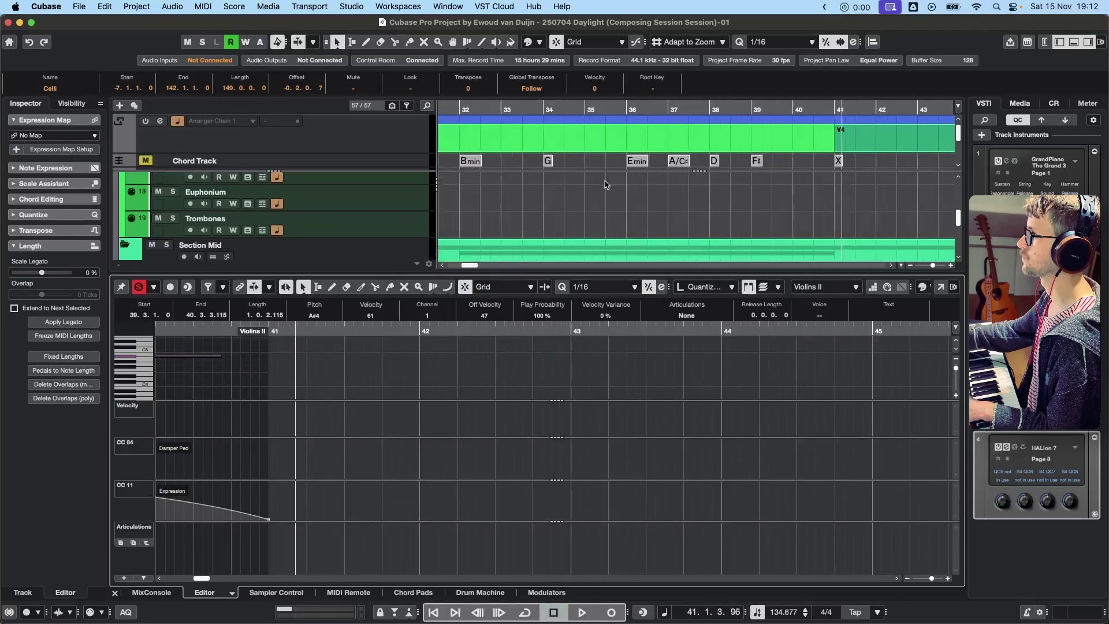
scroll(607, 188, down, 5)
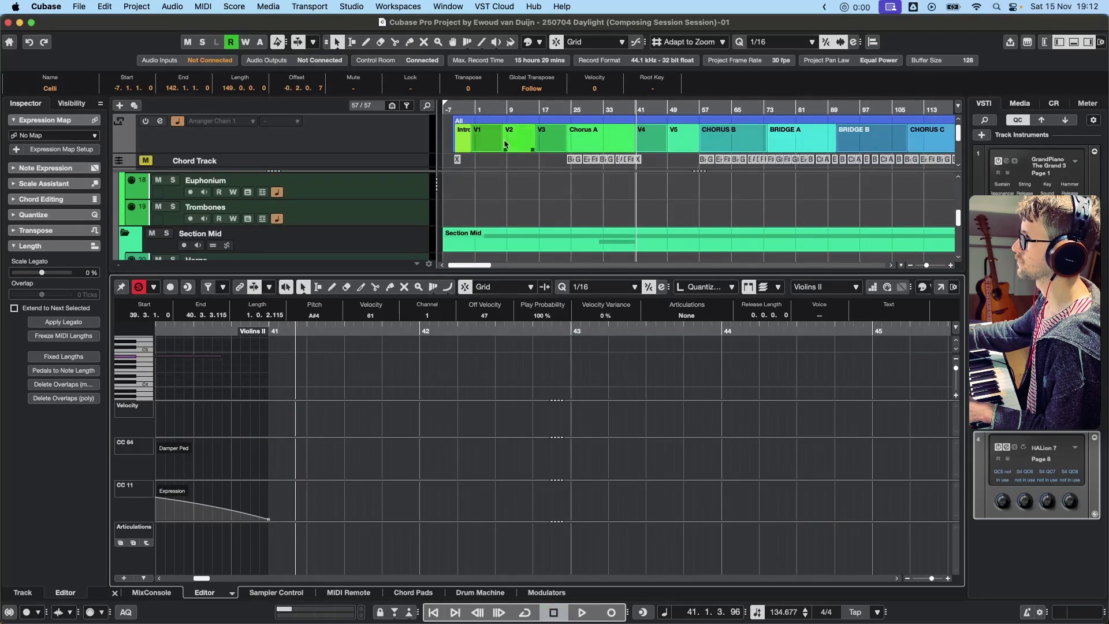
click(455, 108)
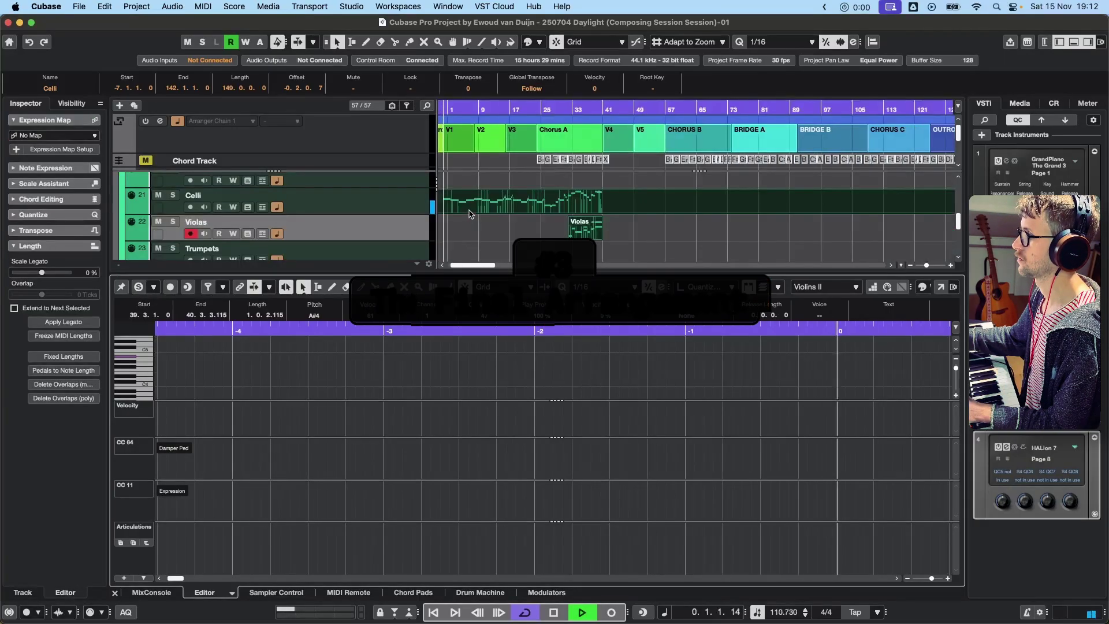
key(g)
scroll(508, 205, up, 1)
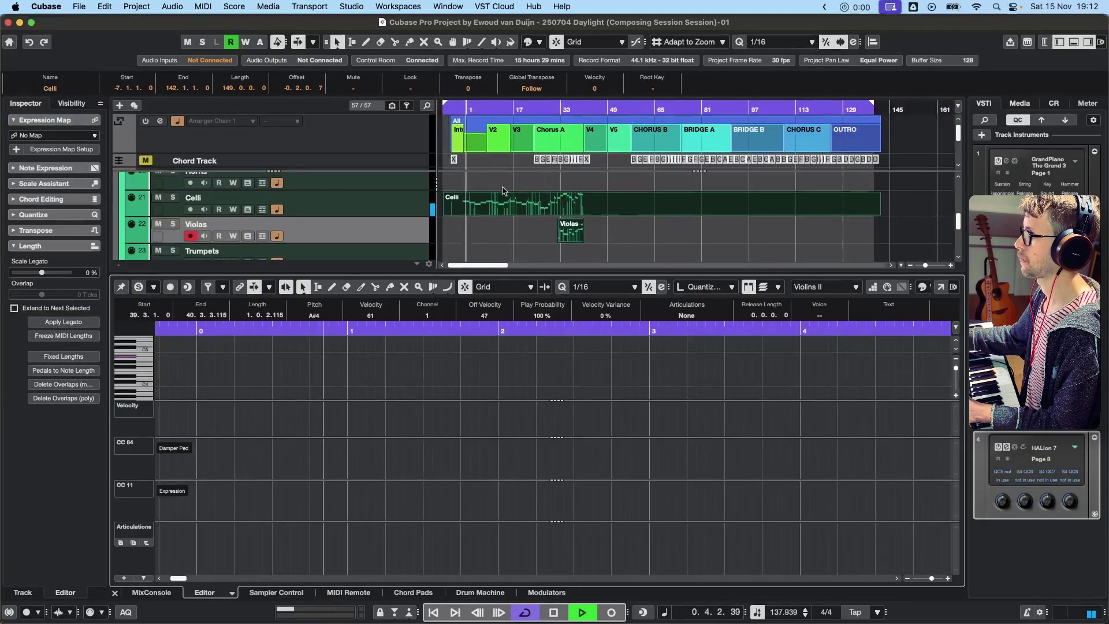
scroll(528, 199, up, 1)
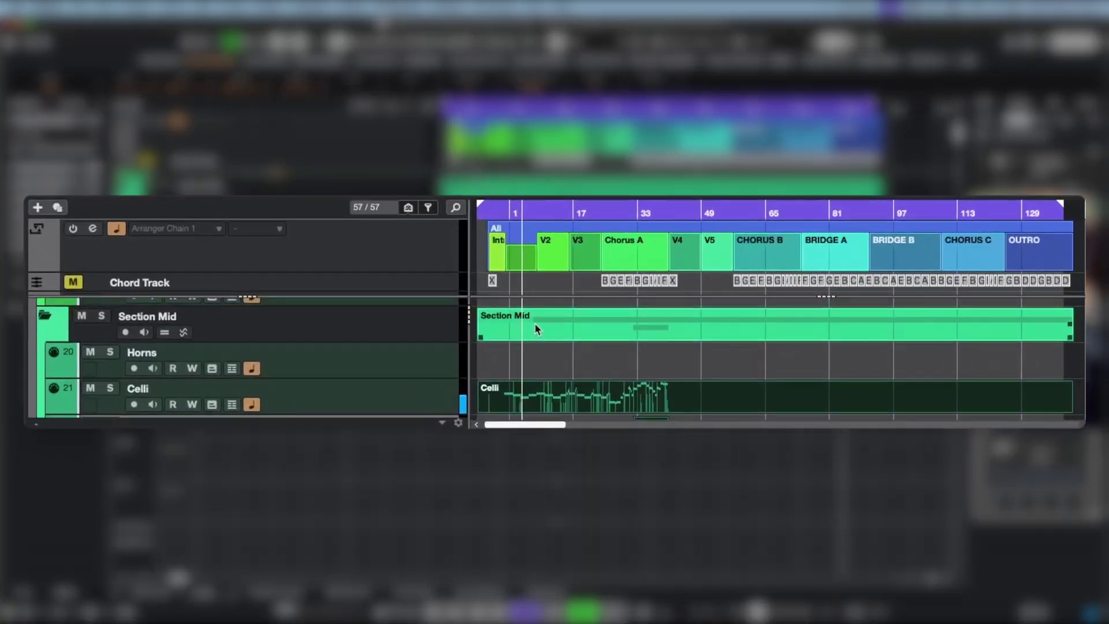
Look through the Section Mid, Section Hi and percussion tracks while the arrangement plays.
click(511, 287)
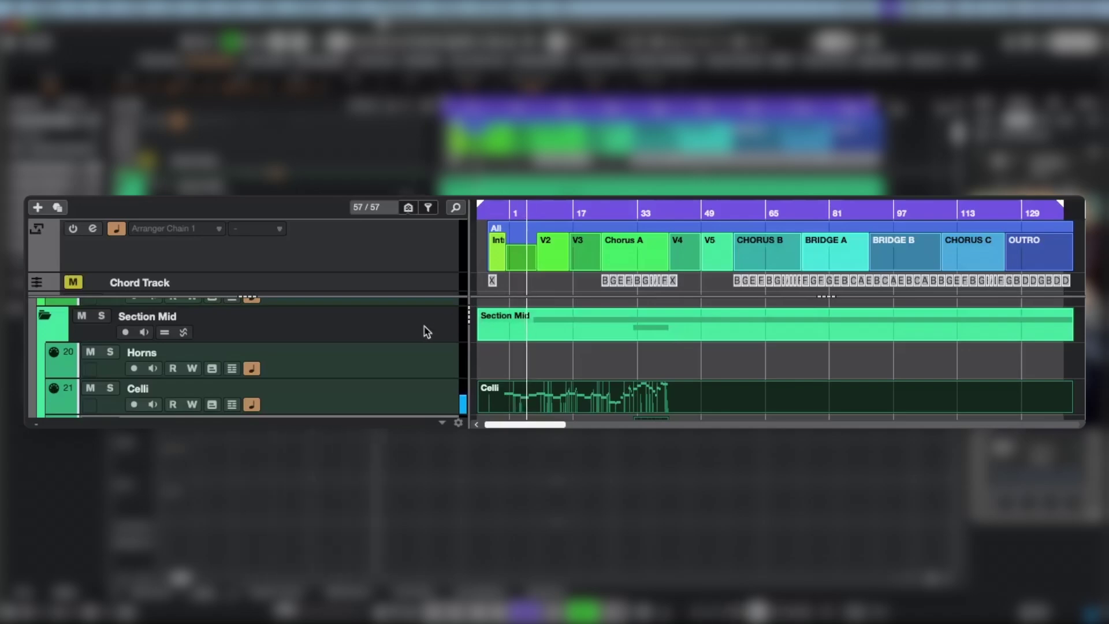
key(Down)
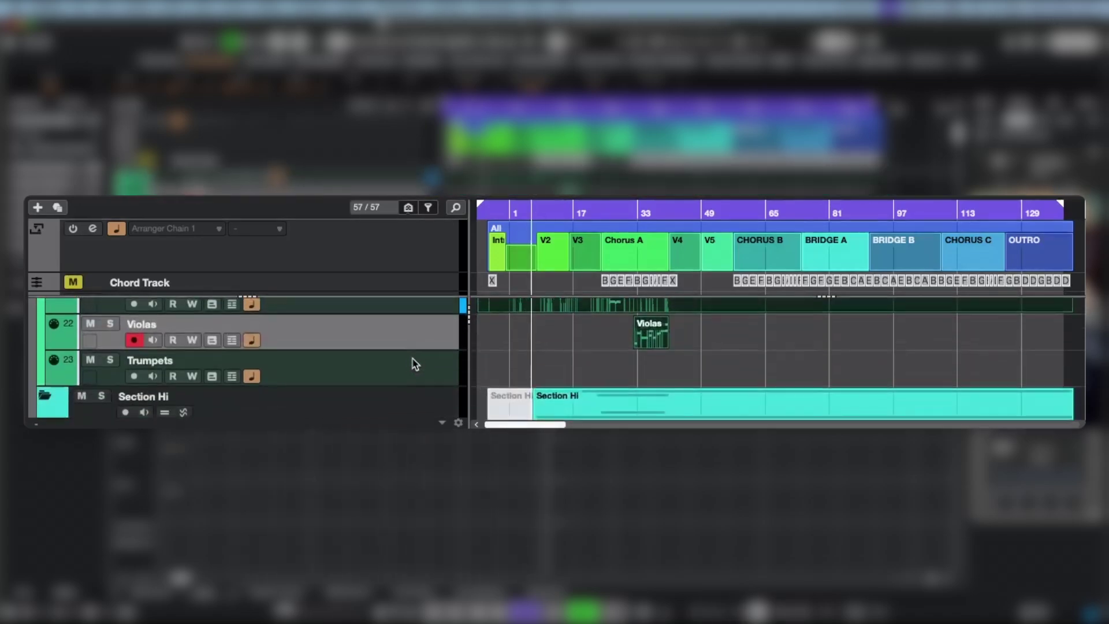
scroll(366, 359, down, 3)
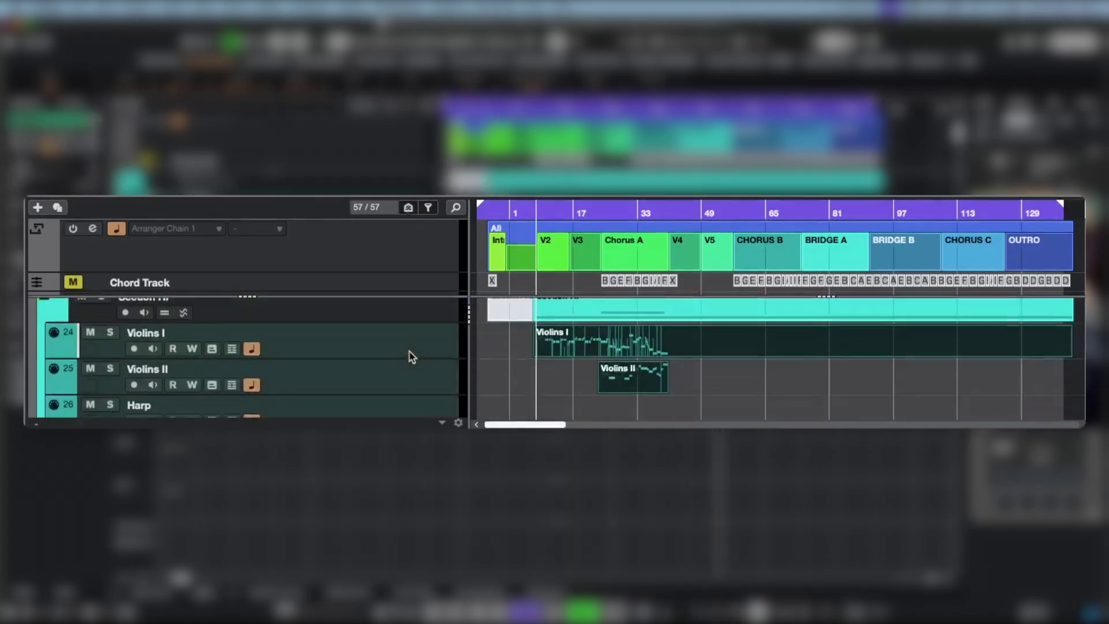
scroll(416, 373, down, 2)
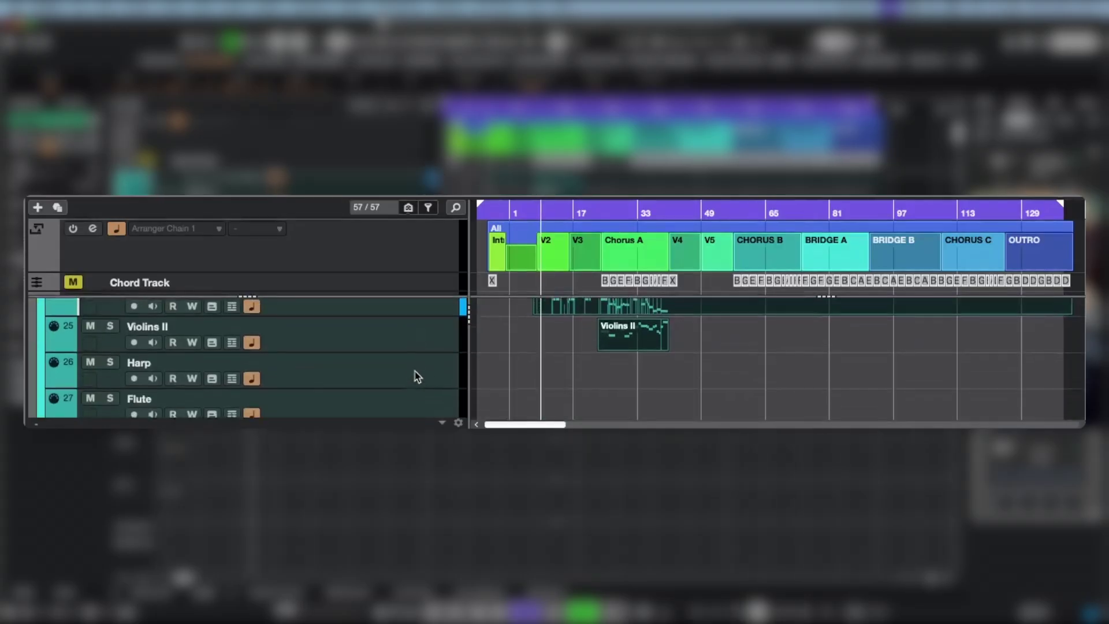
scroll(416, 373, down, 6)
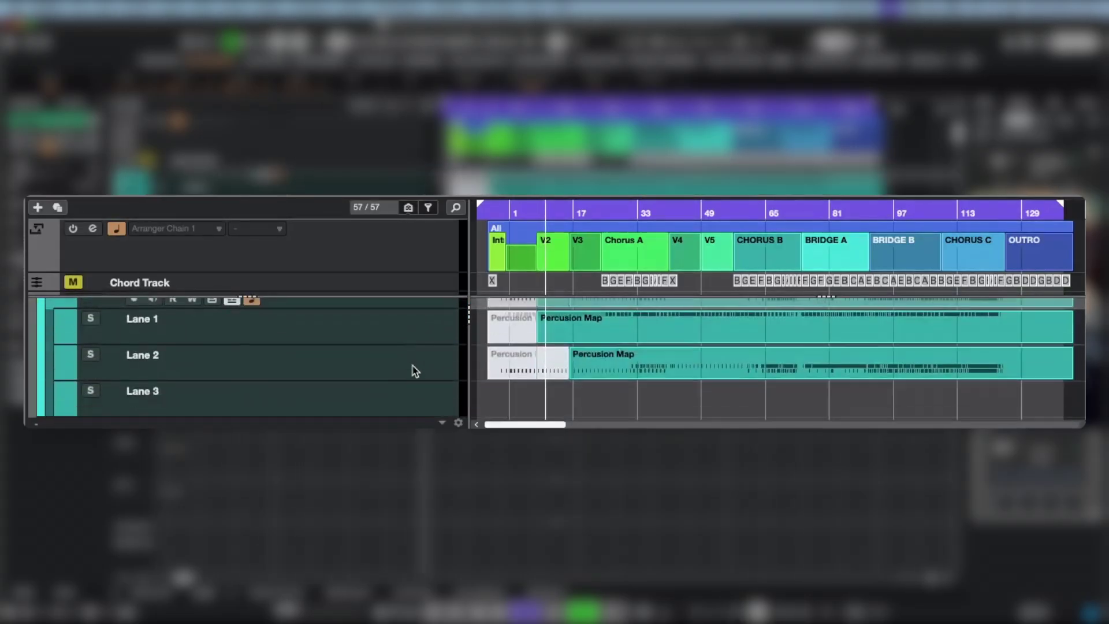
scroll(529, 372, up, 6)
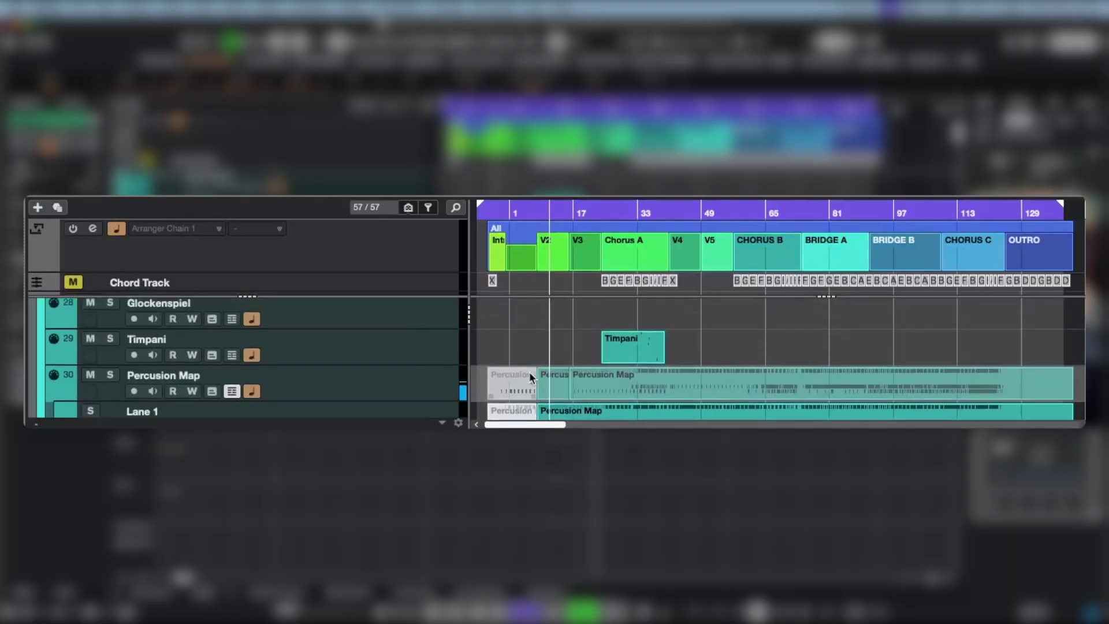
scroll(532, 378, up, 4)
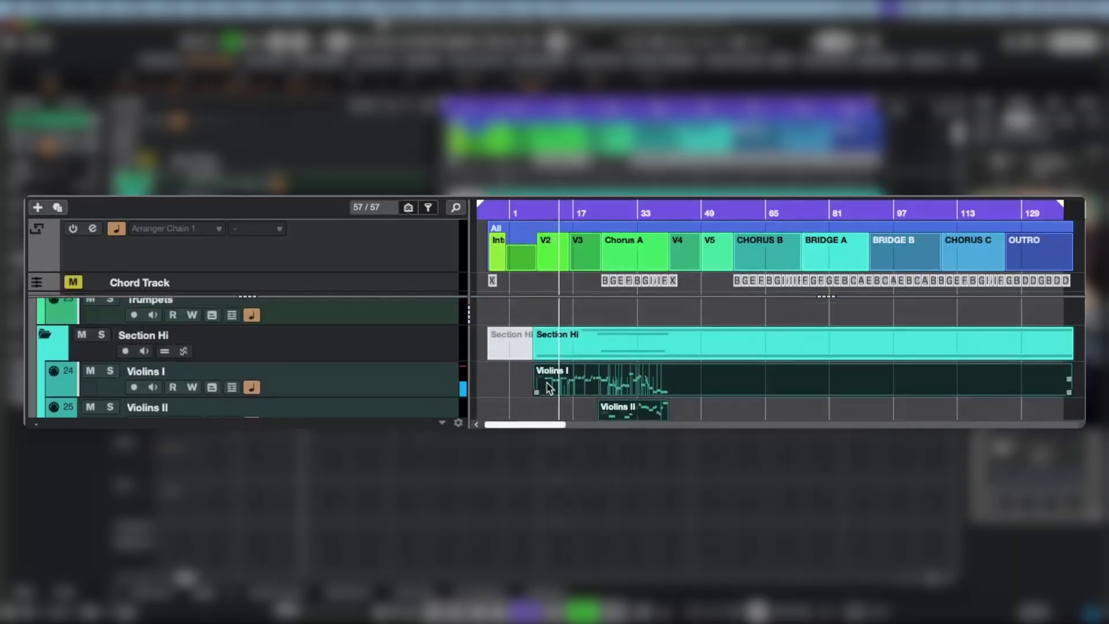
Select the Violins I track, show all open windows and return to the project window.
click(440, 387)
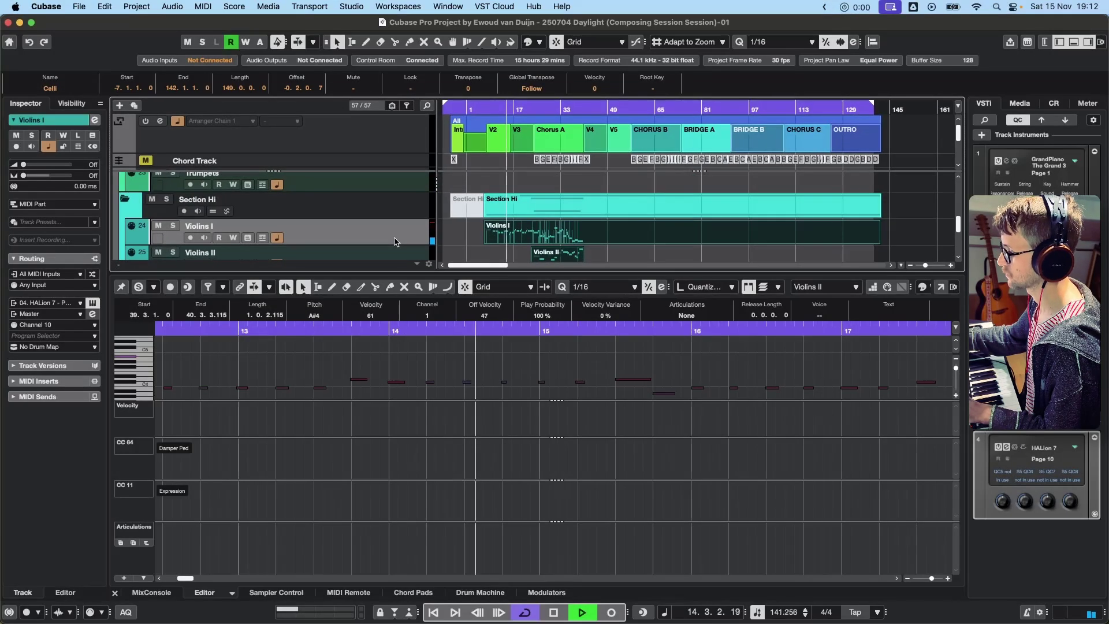
key(ctrl+Up)
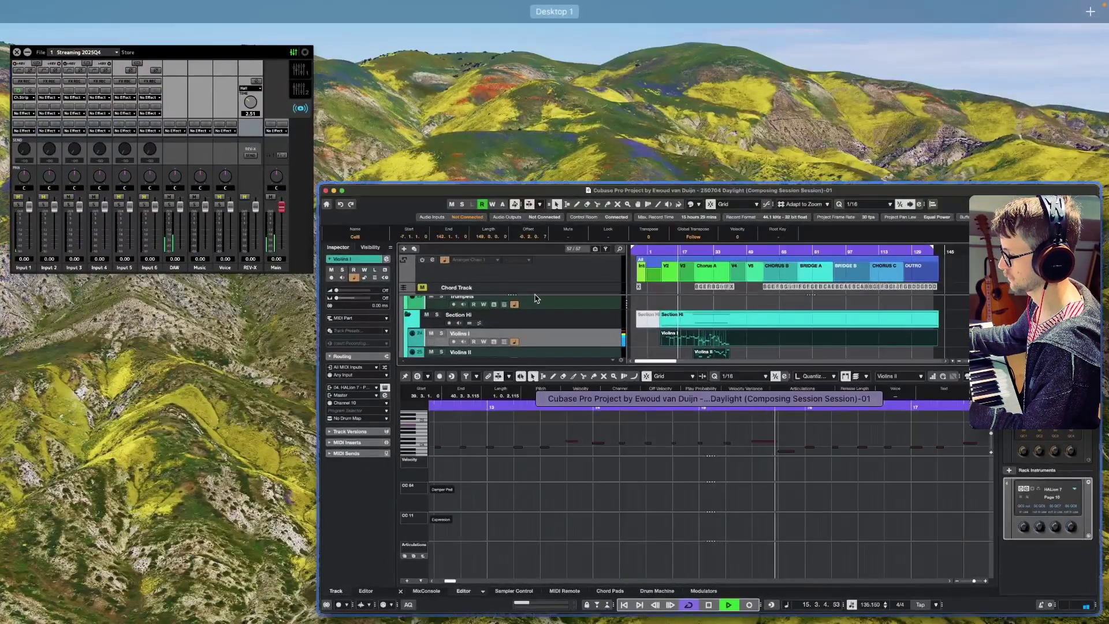
click(510, 288)
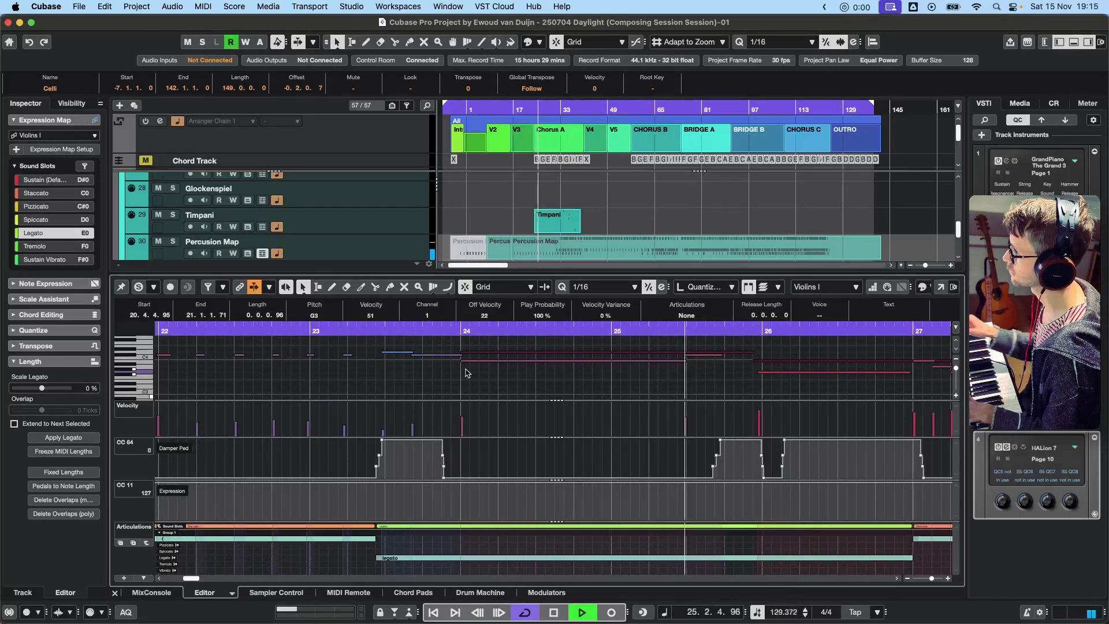
Select the Celli track, open its HALion 7 instrument and raise the Legato articulation's level during playback.
scroll(365, 224, up, 10)
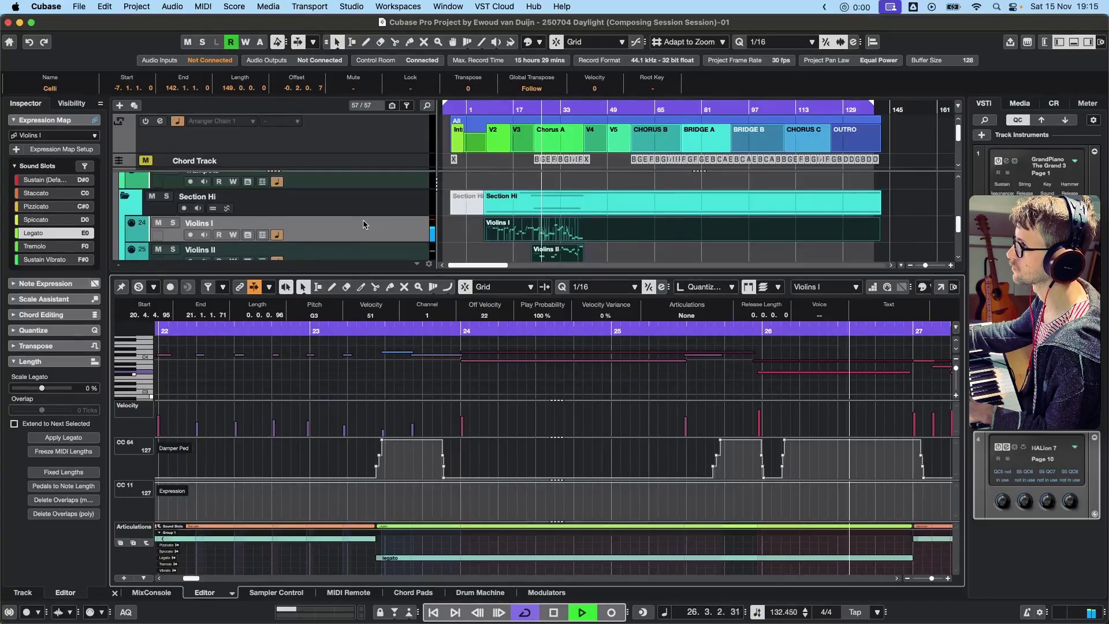
scroll(365, 224, down, 2)
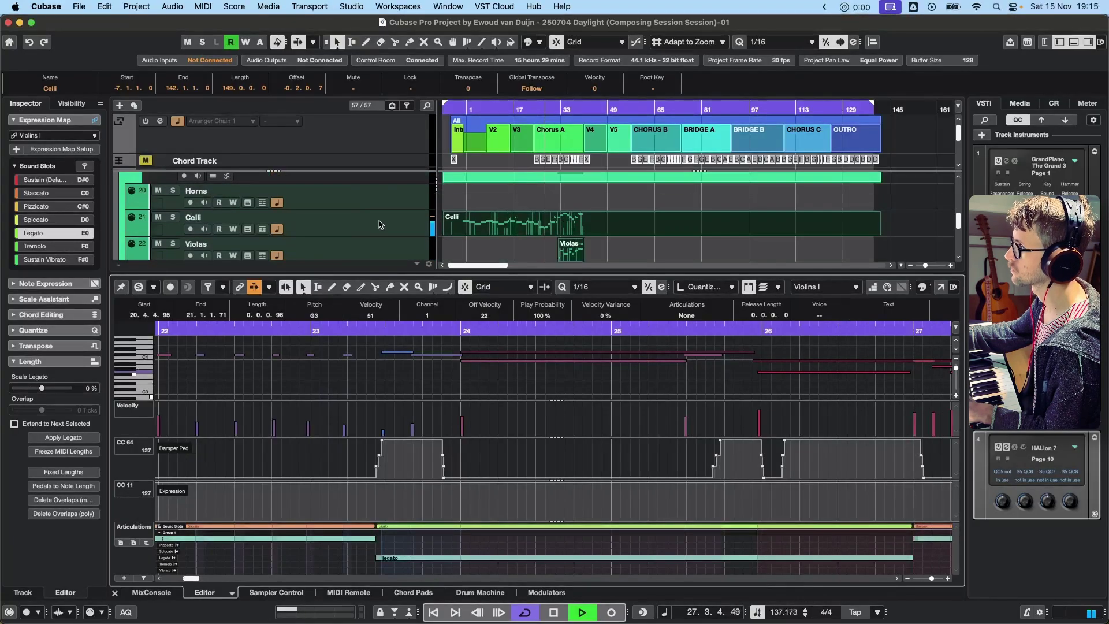
click(380, 224)
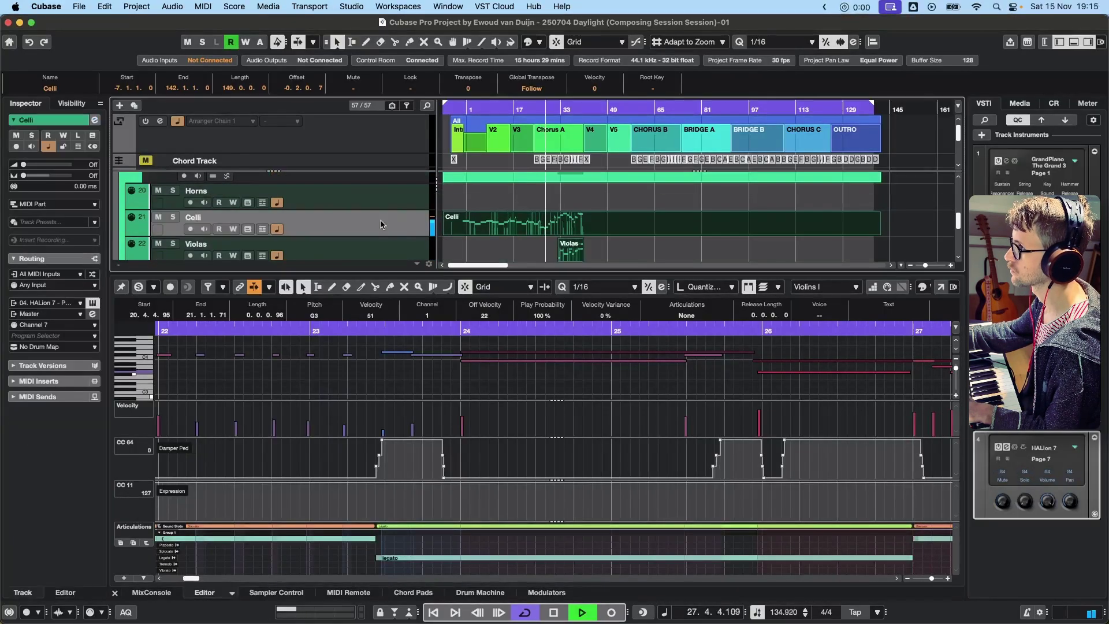
click(92, 303)
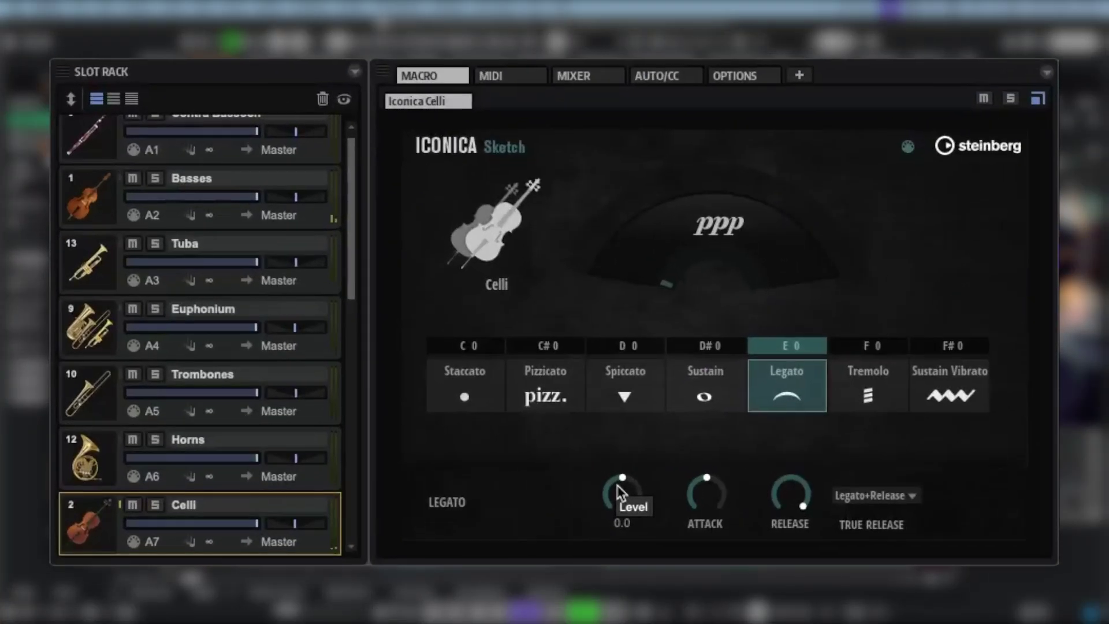
drag(362, 448, 364, 452)
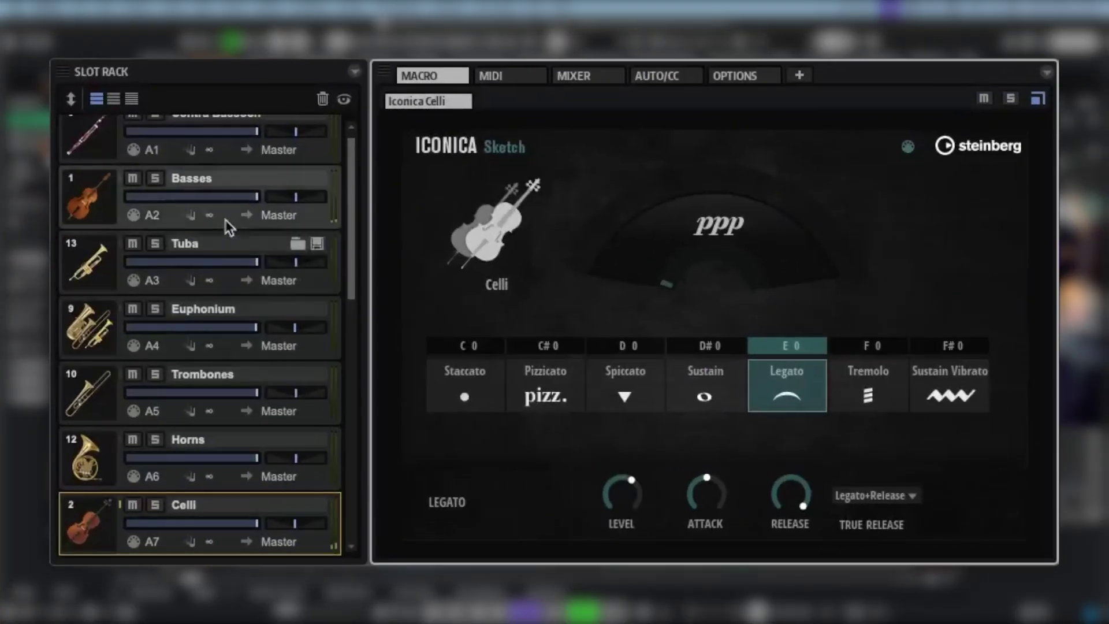
Raise the Basses' Legato level to 6.4 in Iconica Sketch and return to the Celli slot.
click(115, 224)
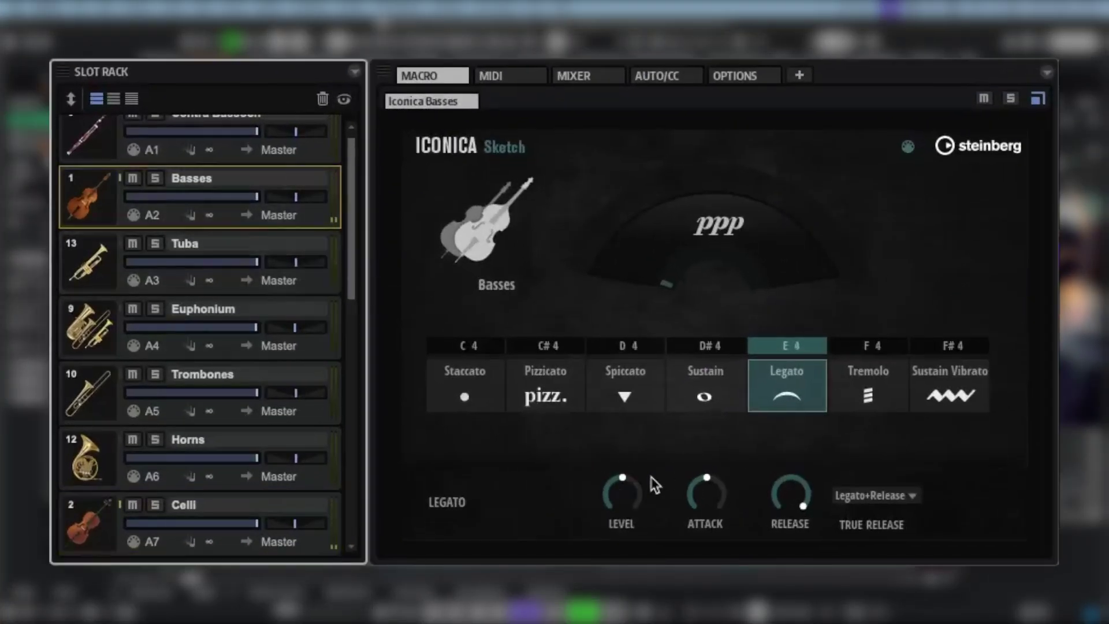
mouse_move(628, 475)
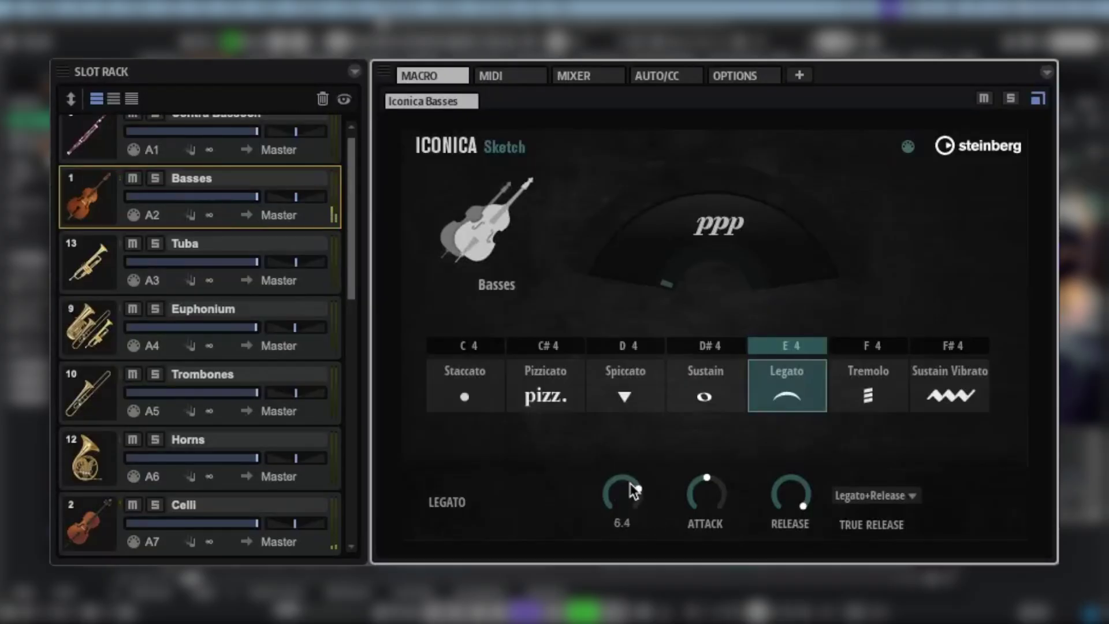
click(127, 536)
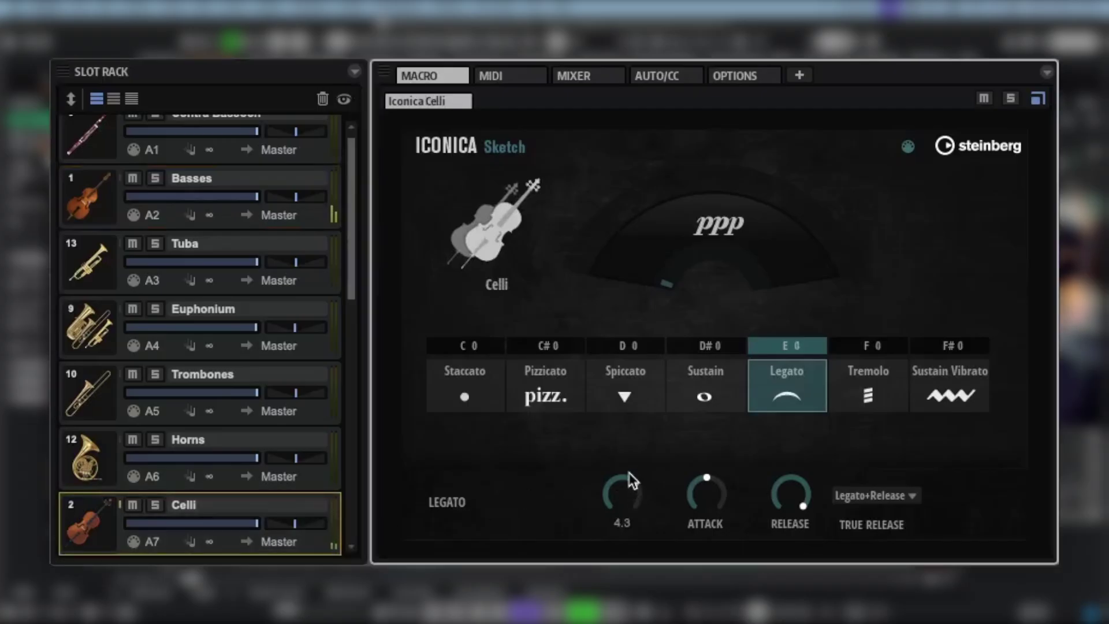